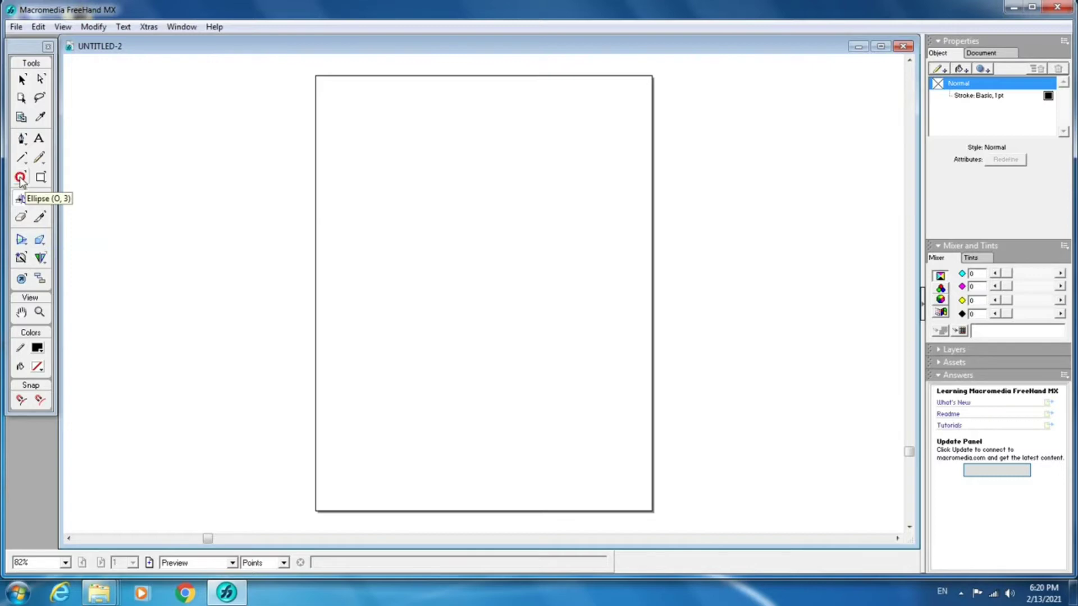
# Step: Draw a tall ellipse about 144 by 232 points on the page and ungroup it into an editable path
pyautogui.click(20, 177)
pyautogui.moveTo(410, 200); pyautogui.dragTo(490, 328)
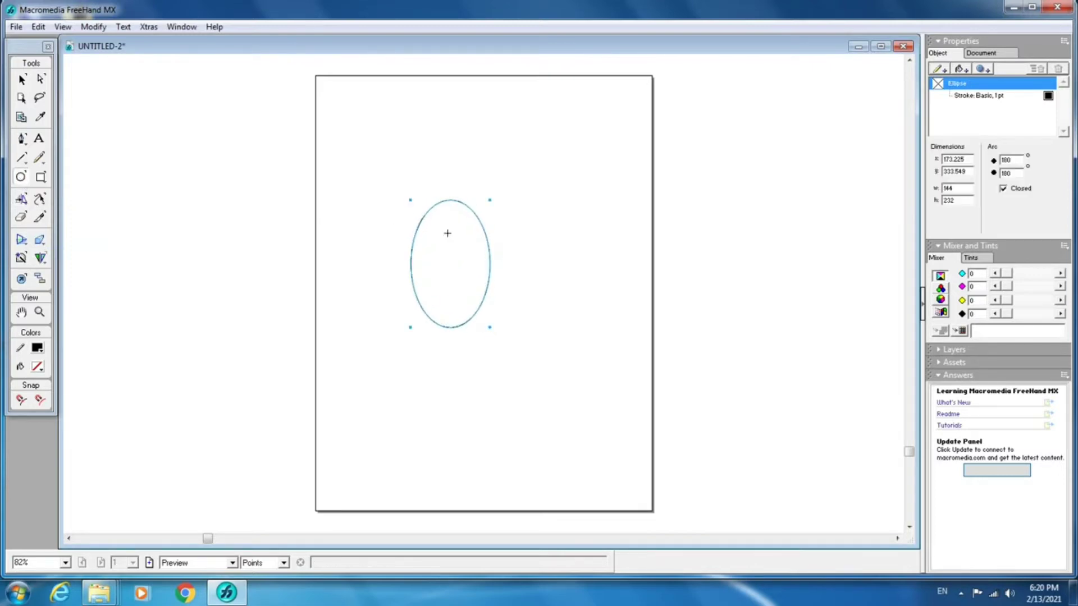
pyautogui.hotkey('ctrl', 'space')
pyautogui.moveTo(378, 175); pyautogui.dragTo(554, 357)
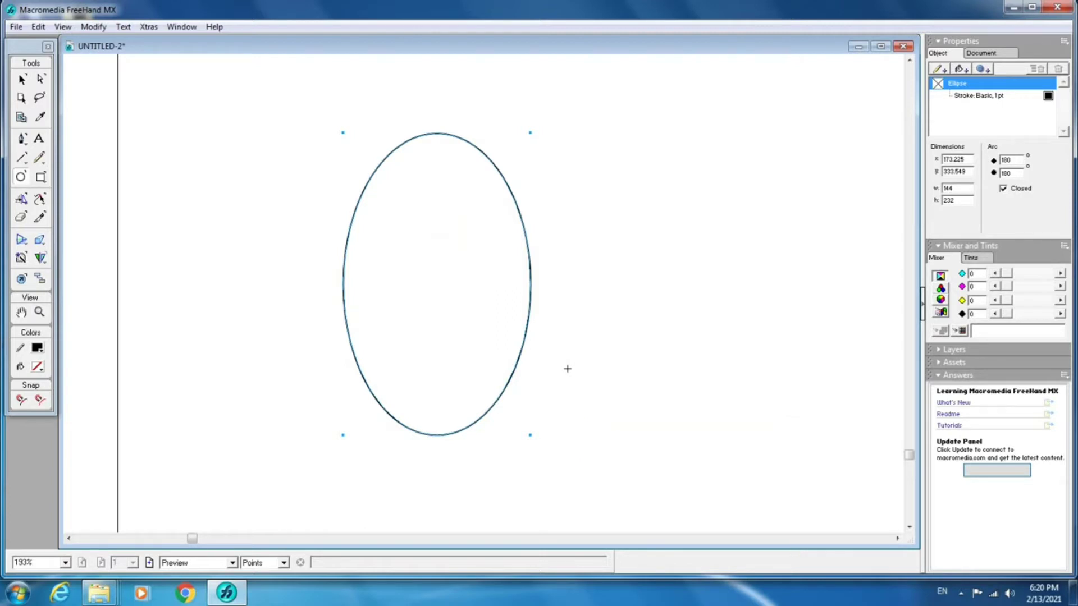
pyautogui.press('v')
pyautogui.hotkey('ctrl', 'shift', 'g')
pyautogui.press('e')
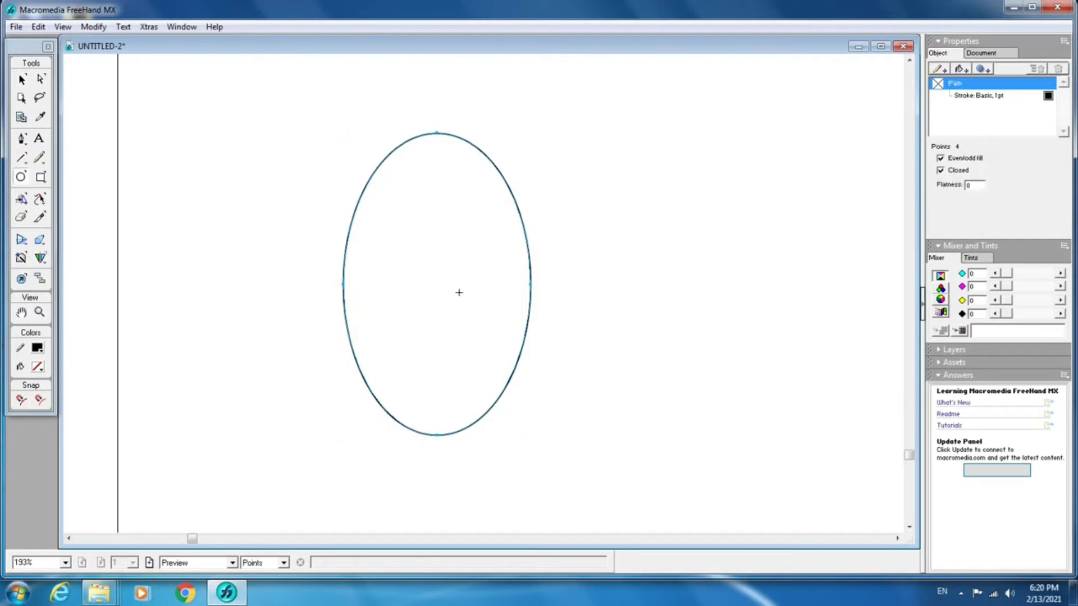
# Step: Retract the curve handles of the ellipse's top and bottom points with the Pen tool to form a pointed leaf shape
pyautogui.click(21, 139)
pyautogui.click(437, 136)
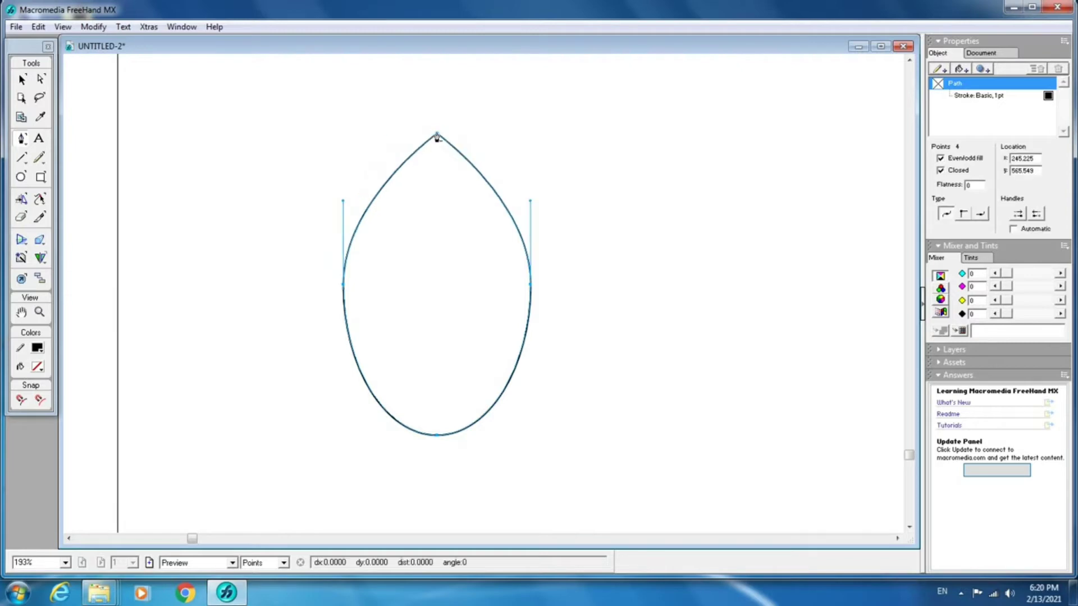
pyautogui.click(437, 436)
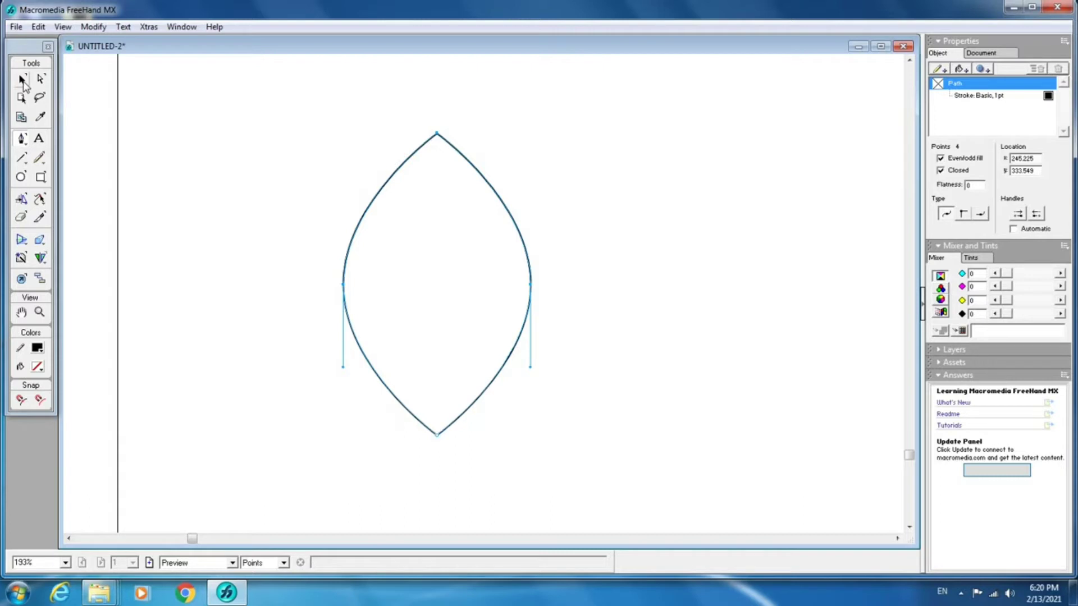
pyautogui.click(22, 82)
pyautogui.click(326, 113)
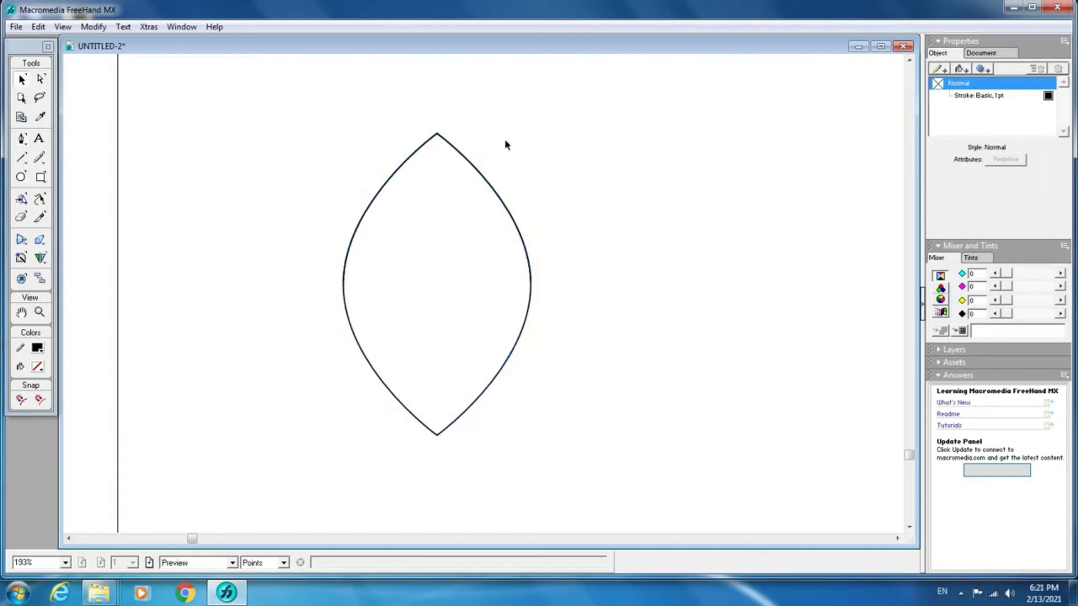
# Step: Scale the leaf outline horizontally to make it narrower while keeping its full height
pyautogui.click(510, 214)
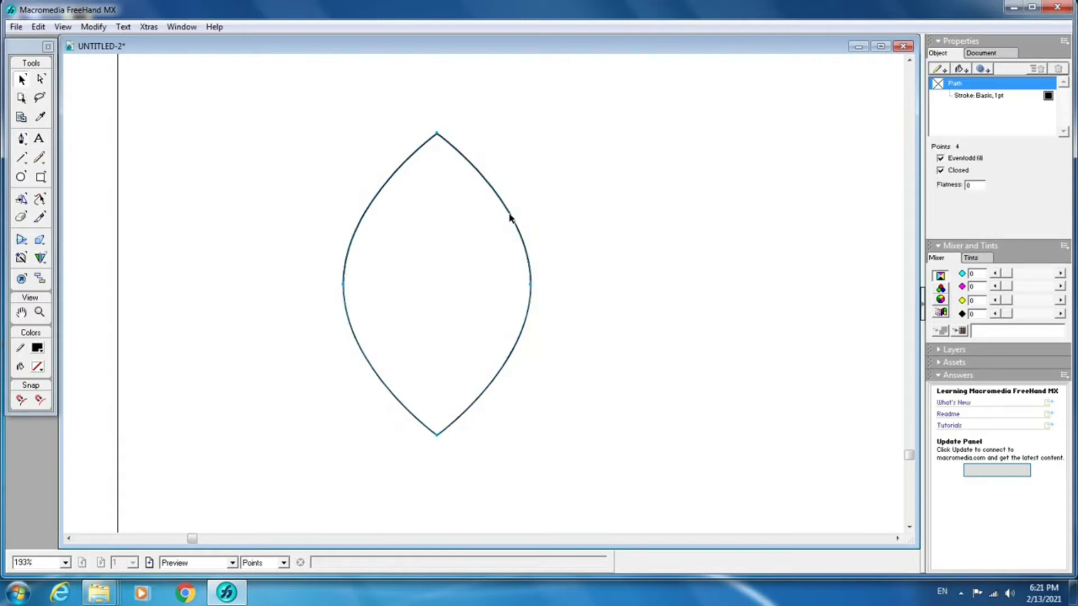
pyautogui.doubleClick(510, 216)
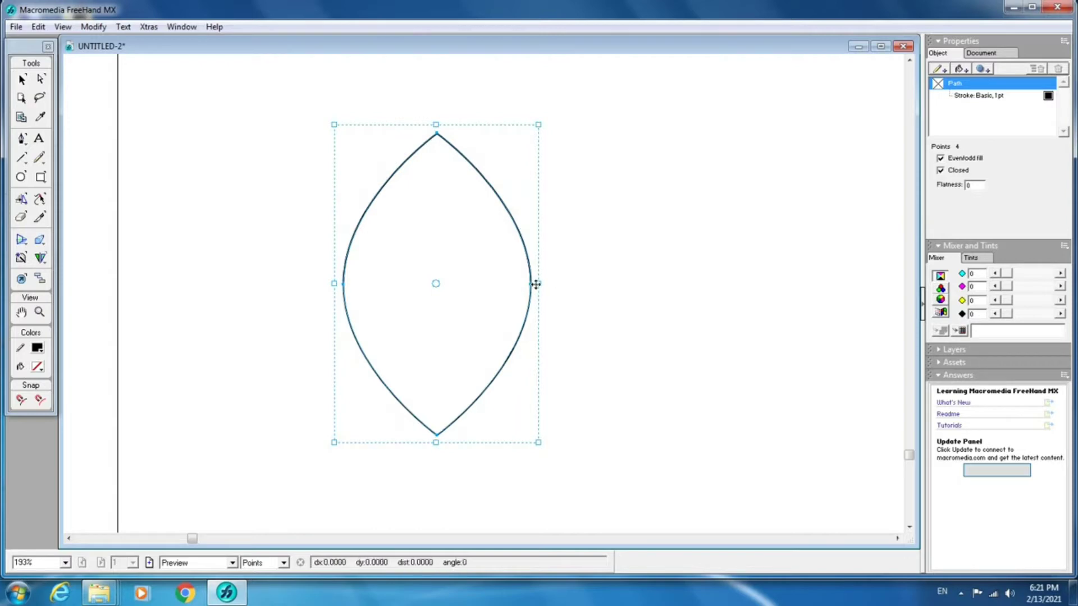
pyautogui.moveTo(538, 283)
pyautogui.mouseDown()
pyautogui.moveTo(474, 286)
pyautogui.moveTo(522, 279)
pyautogui.moveTo(457, 250)
pyautogui.moveTo(456, 308)
pyautogui.mouseUp()
pyautogui.keyDown('ctrl'); pyautogui.keyDown('alt'); pyautogui.click(510, 281); pyautogui.keyUp('alt'); pyautogui.keyUp('ctrl')
pyautogui.press('v')
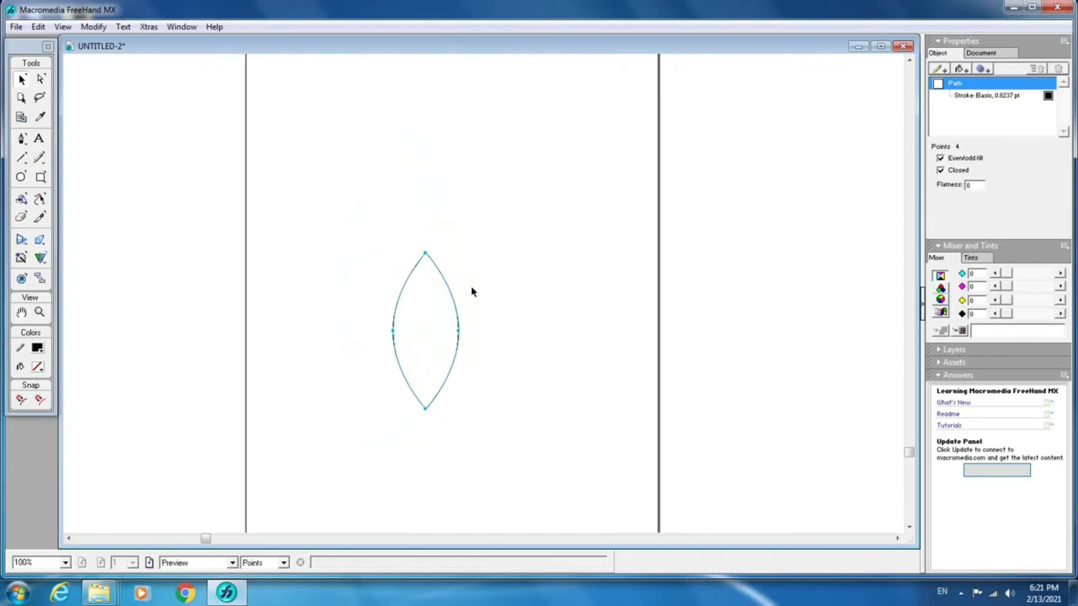
# Step: Fill the leaf with dark green and set its stroke to None
pyautogui.click(38, 367)
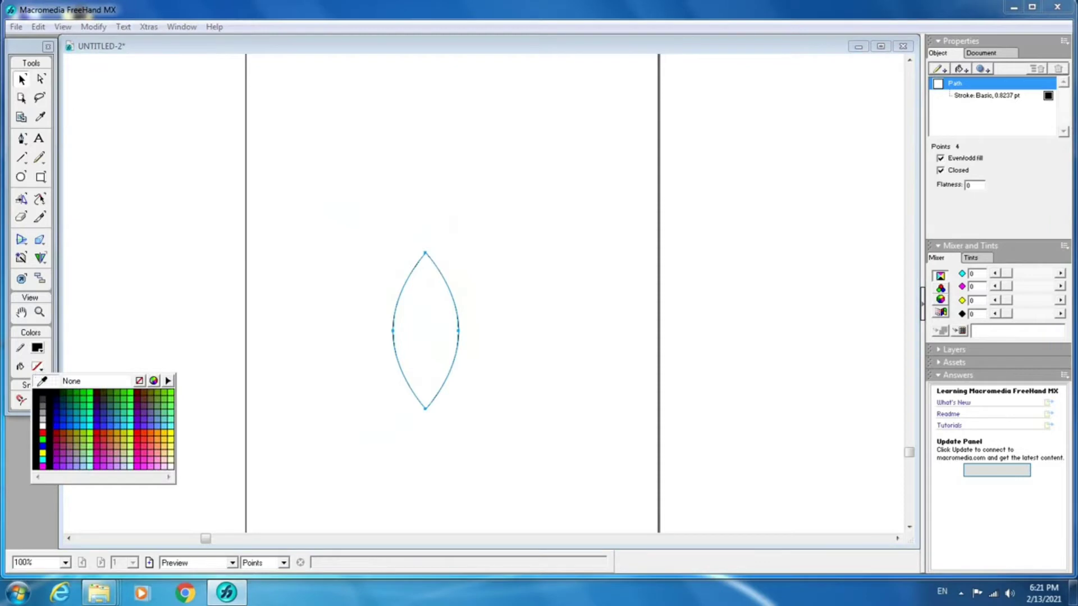
pyautogui.click(70, 395)
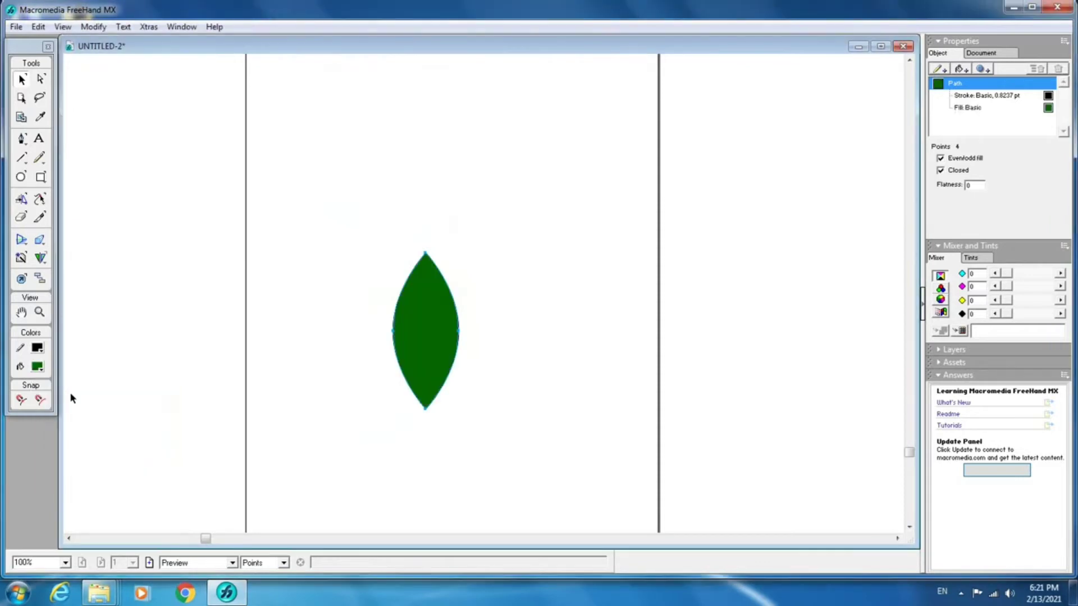
pyautogui.click(38, 350)
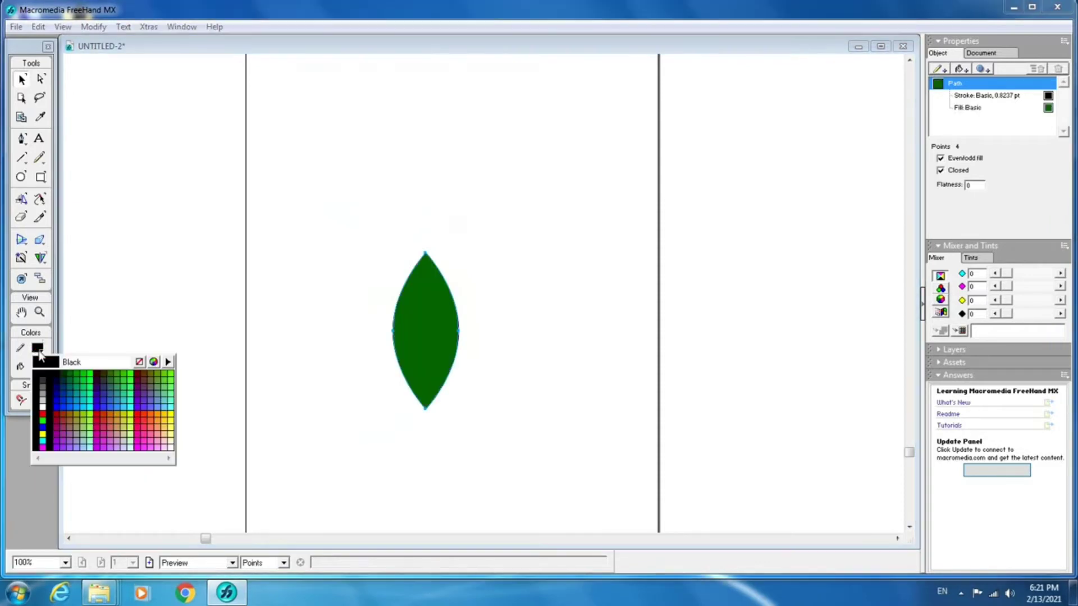
pyautogui.click(140, 361)
# Step: Scale the green leaf down to roughly half its size and rotate it so its tip leans to the upper left
pyautogui.doubleClick(426, 336)
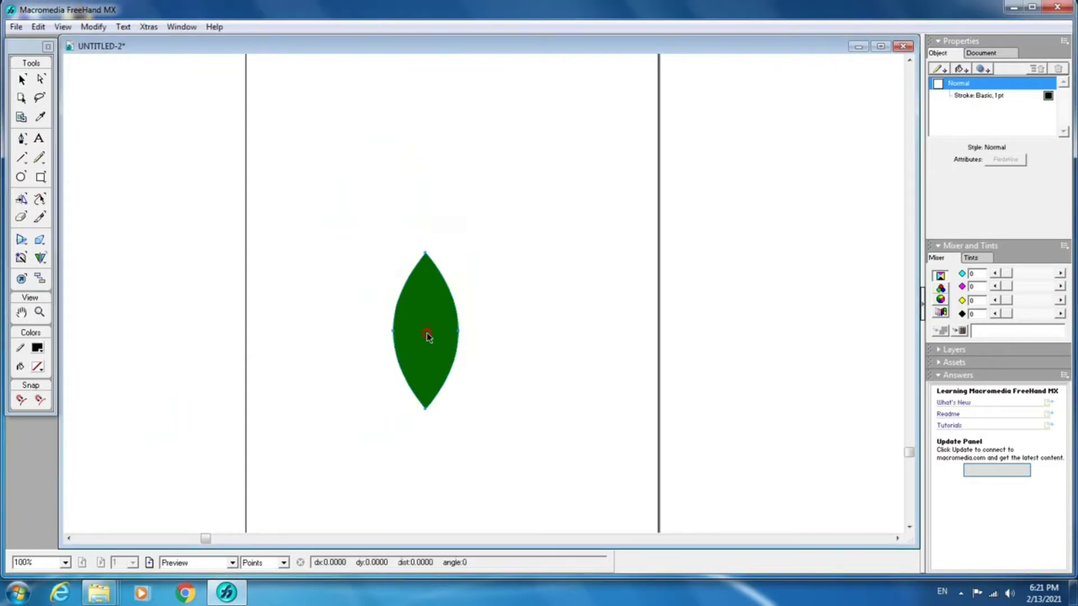
pyautogui.moveTo(466, 418); pyautogui.dragTo(449, 383)
pyautogui.moveTo(410, 303); pyautogui.dragTo(421, 348)
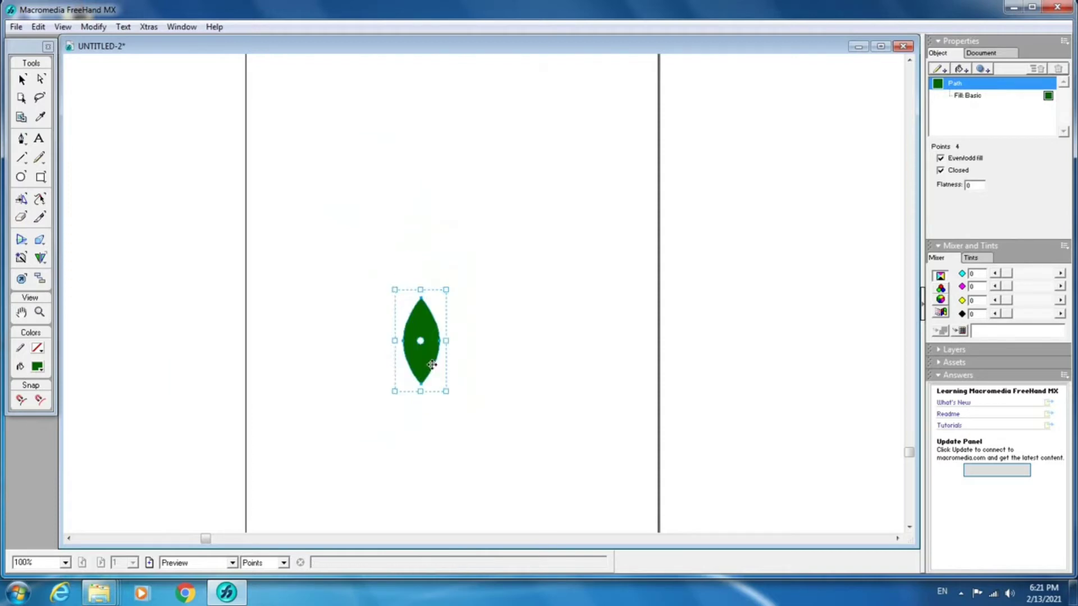
pyautogui.moveTo(462, 283); pyautogui.dragTo(404, 281)
pyautogui.moveTo(427, 339); pyautogui.dragTo(397, 329)
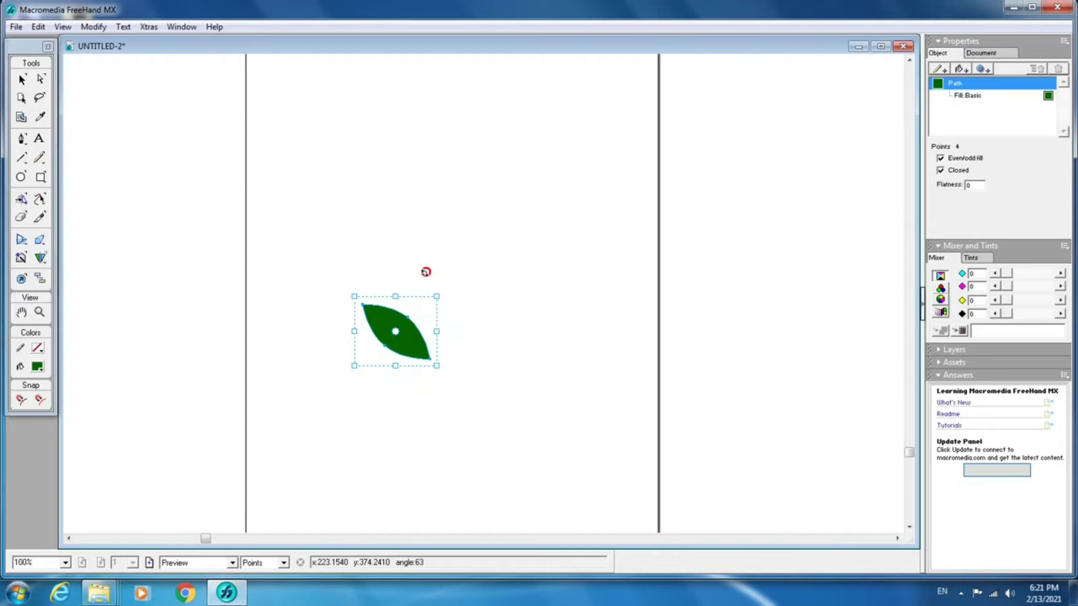
pyautogui.click(426, 272)
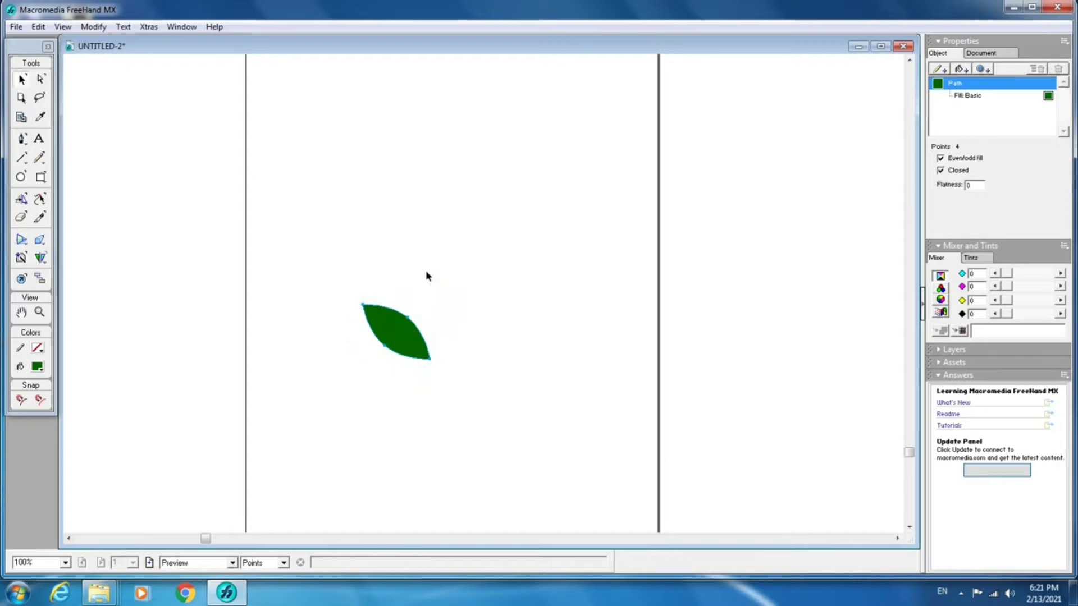
# Step: Reflect the leaf about a 10° axis with 2 copies
pyautogui.click(396, 329)
pyautogui.moveTo(21, 199); pyautogui.dragTo(75, 243)
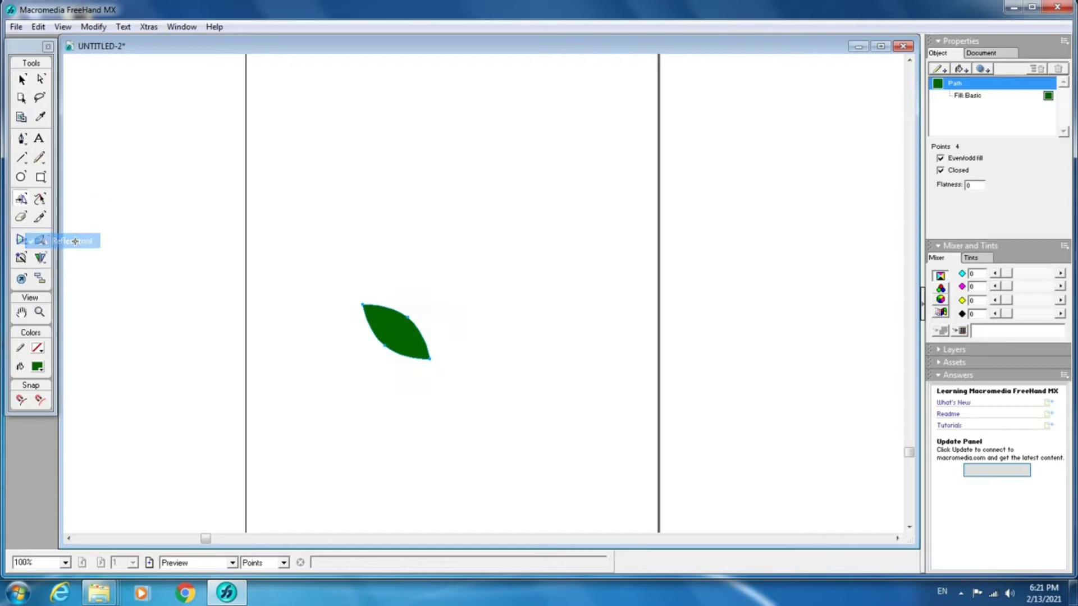
pyautogui.doubleClick(21, 201)
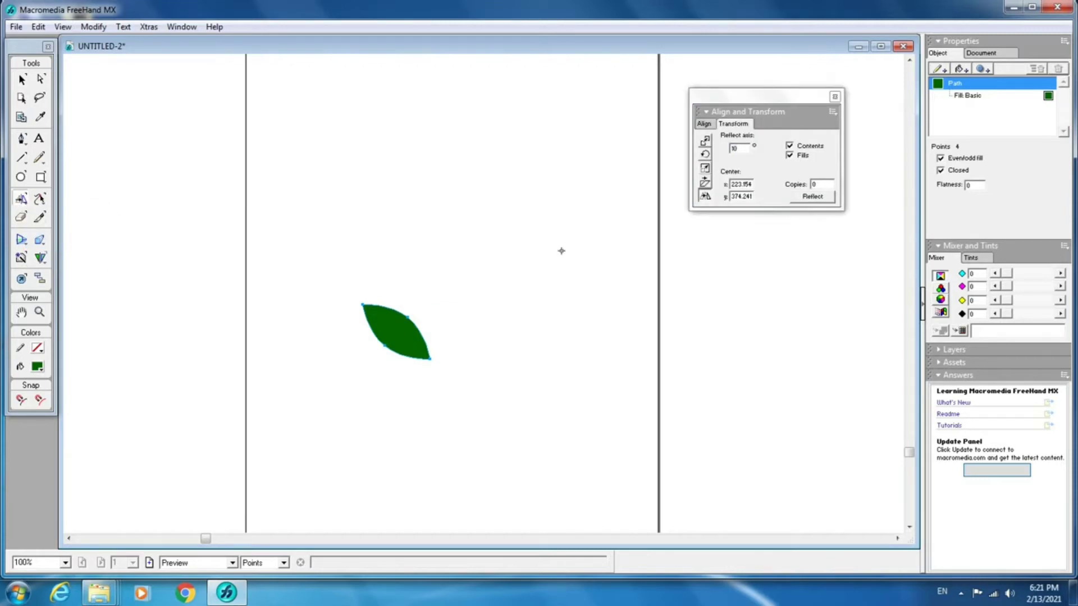
pyautogui.click(705, 196)
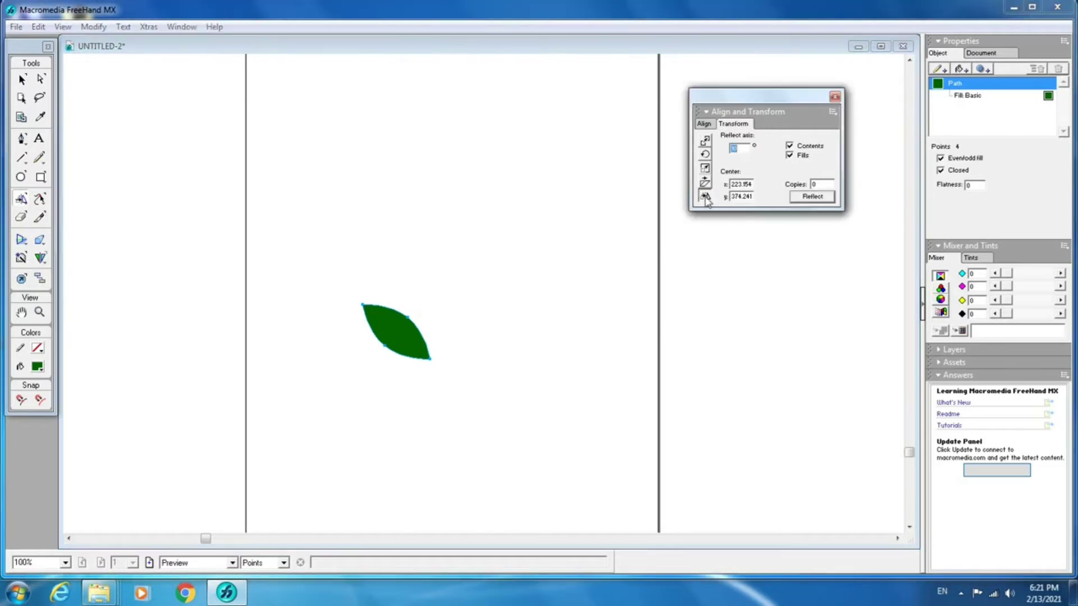
pyautogui.click(819, 185)
pyautogui.doubleClick(731, 149)
pyautogui.click(812, 196)
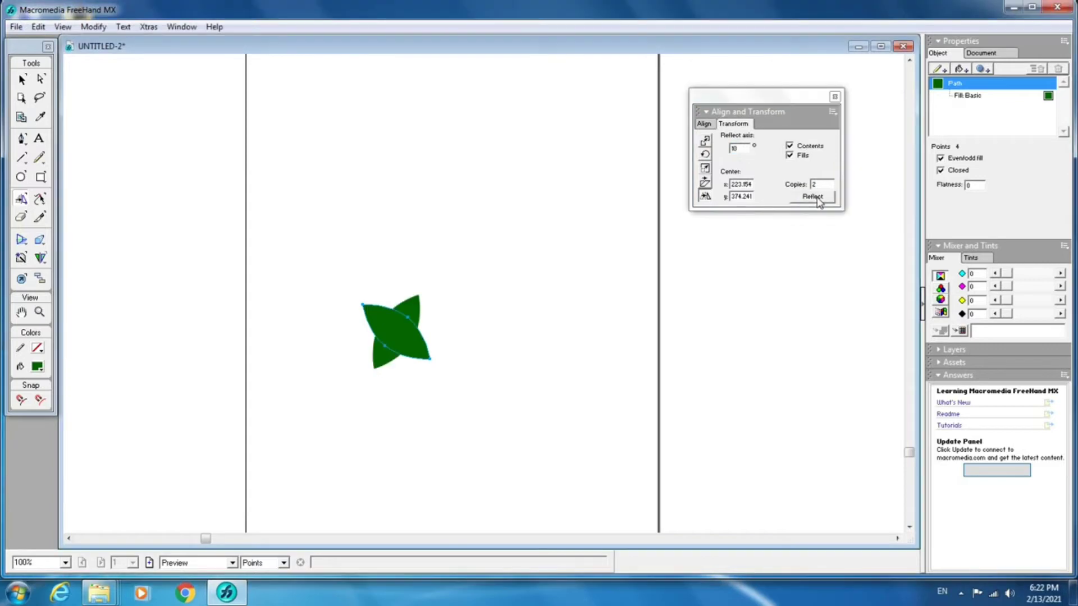
# Step: Move the reflected leaf to the right of the original so the two leaves meet at their lower tips
pyautogui.click(22, 79)
pyautogui.moveTo(415, 307); pyautogui.dragTo(473, 297)
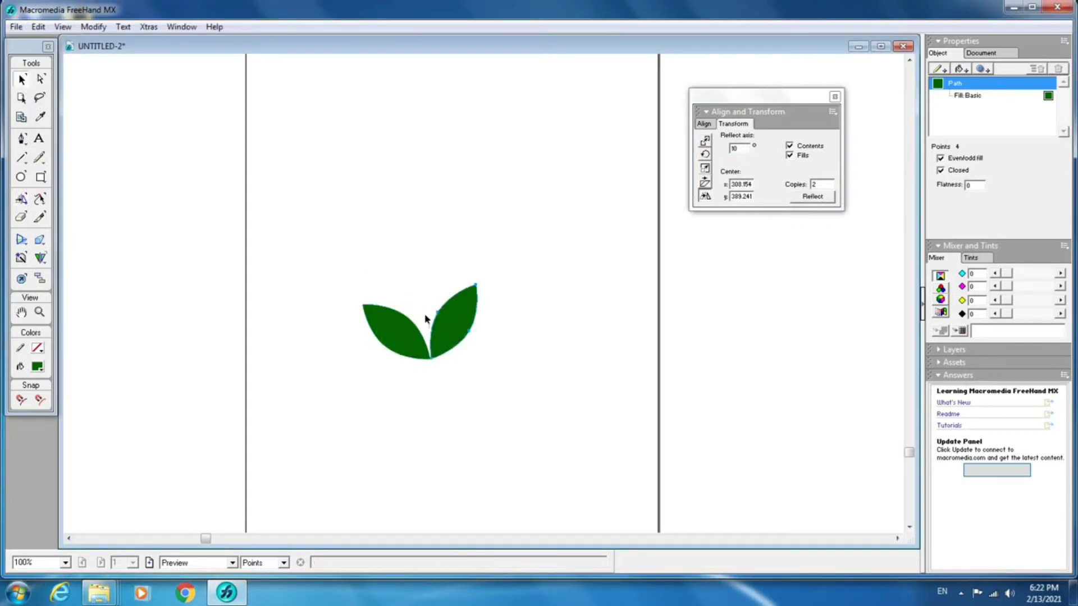
pyautogui.hotkey('ctrl', 'space')
pyautogui.moveTo(372, 281); pyautogui.dragTo(518, 403)
pyautogui.moveTo(488, 293); pyautogui.dragTo(483, 292)
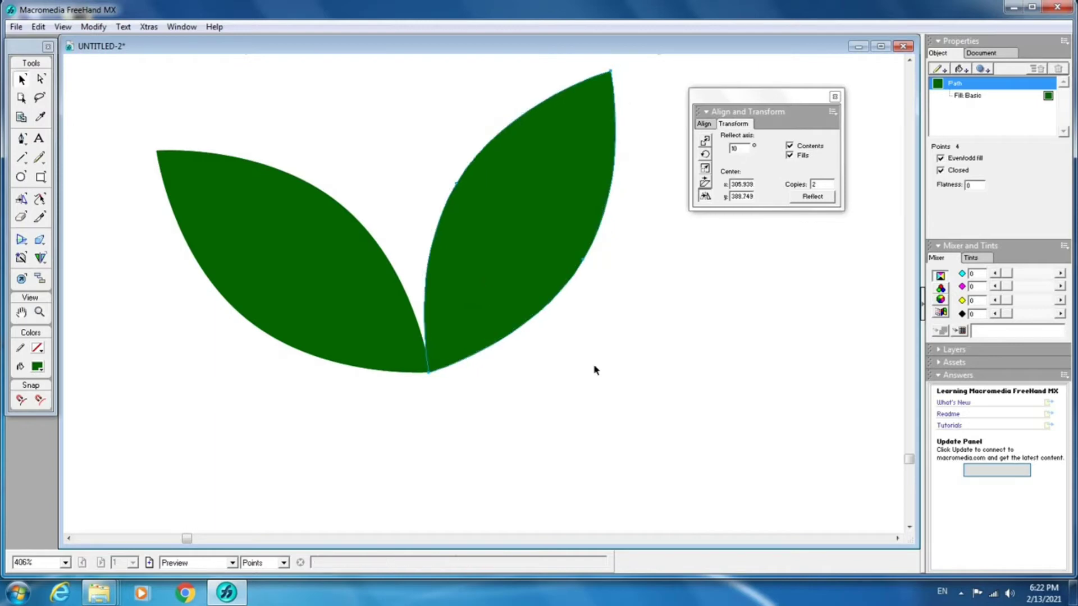
pyautogui.keyDown('alt'); pyautogui.click(595, 368); pyautogui.keyUp('alt')
pyautogui.keyDown('alt'); pyautogui.click(515, 311); pyautogui.keyUp('alt')
pyautogui.doubleClick(527, 301)
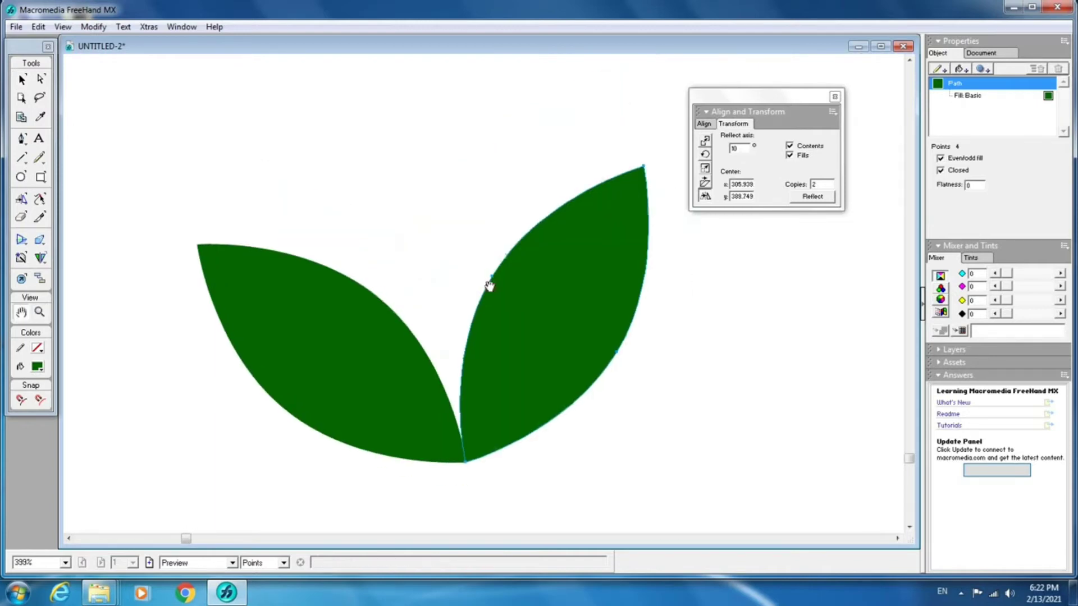
pyautogui.keyDown('alt'); pyautogui.click(488, 284); pyautogui.keyUp('alt')
pyautogui.moveTo(491, 300); pyautogui.dragTo(449, 308)
pyautogui.click(587, 359)
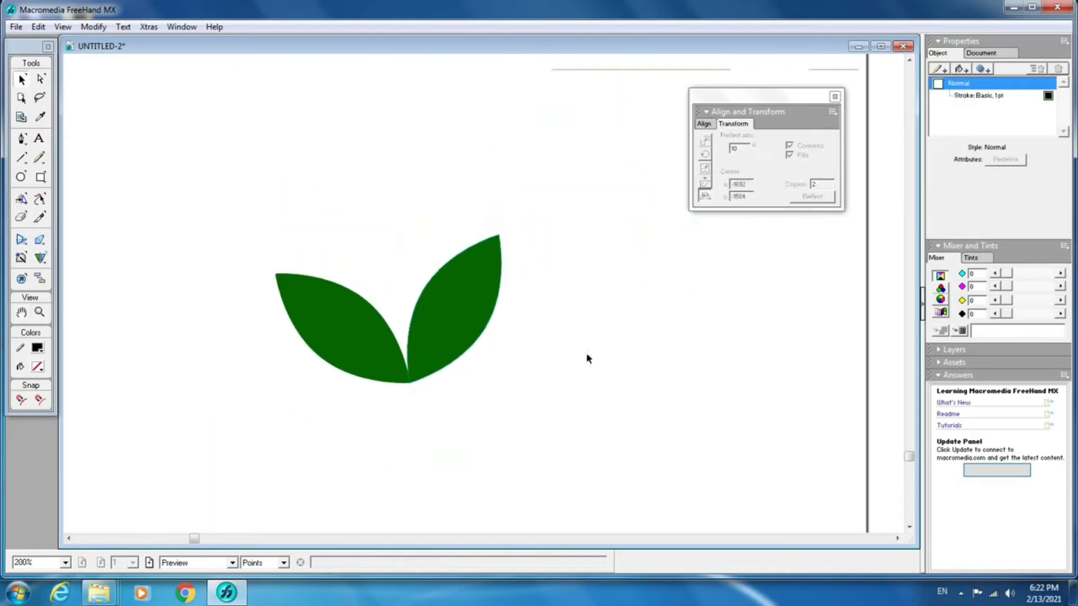
# Step: Delete the reflected leaf, try shifting the remaining leaf up and to the right, and undo that shift
pyautogui.click(470, 318)
pyautogui.press('Delete')
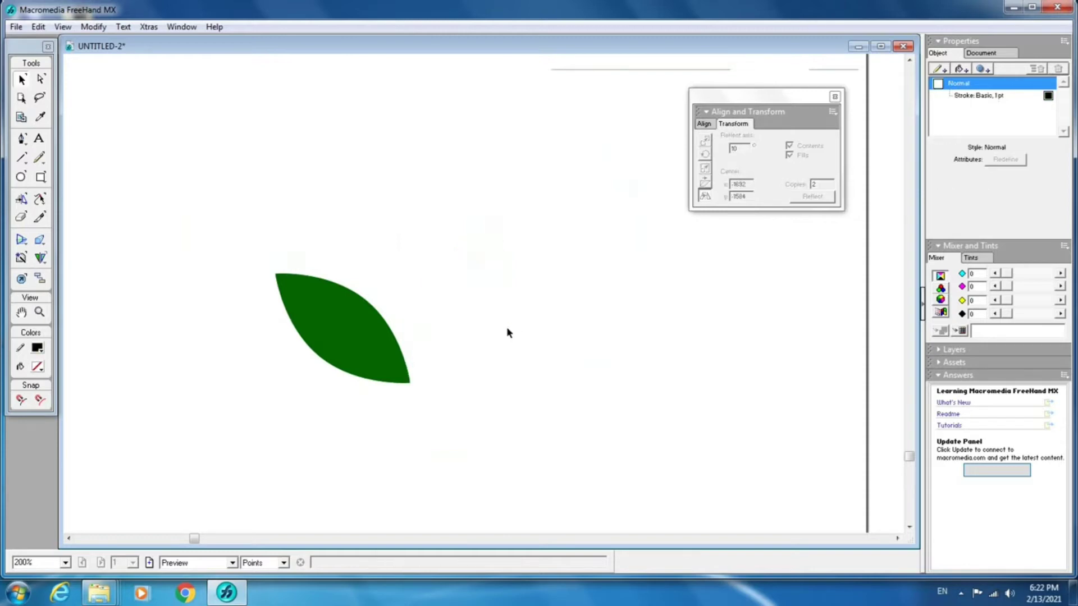
pyautogui.click(347, 330)
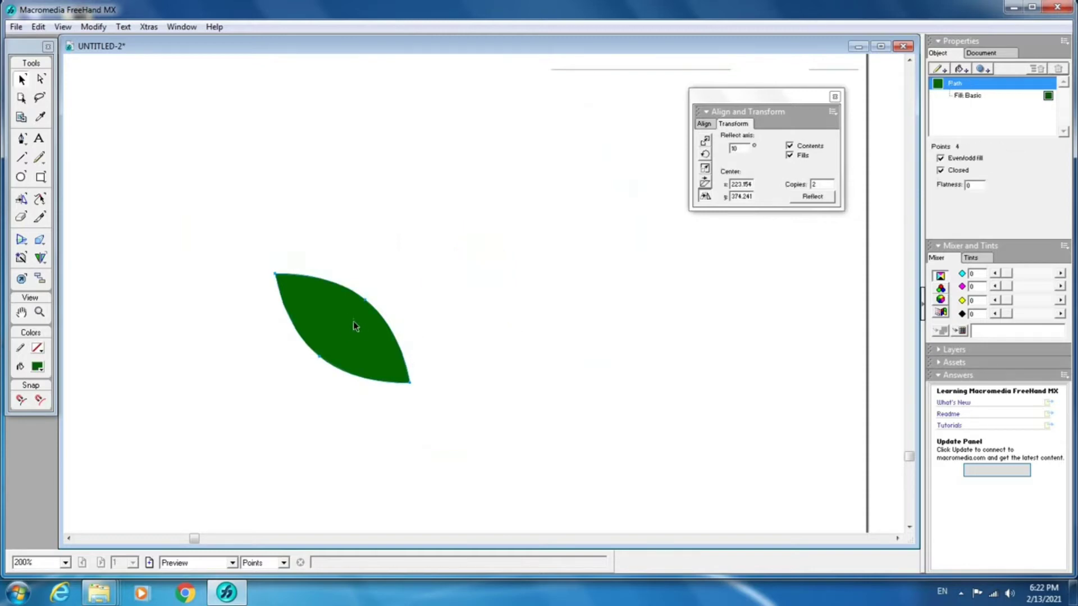
pyautogui.moveTo(358, 323); pyautogui.dragTo(432, 213)
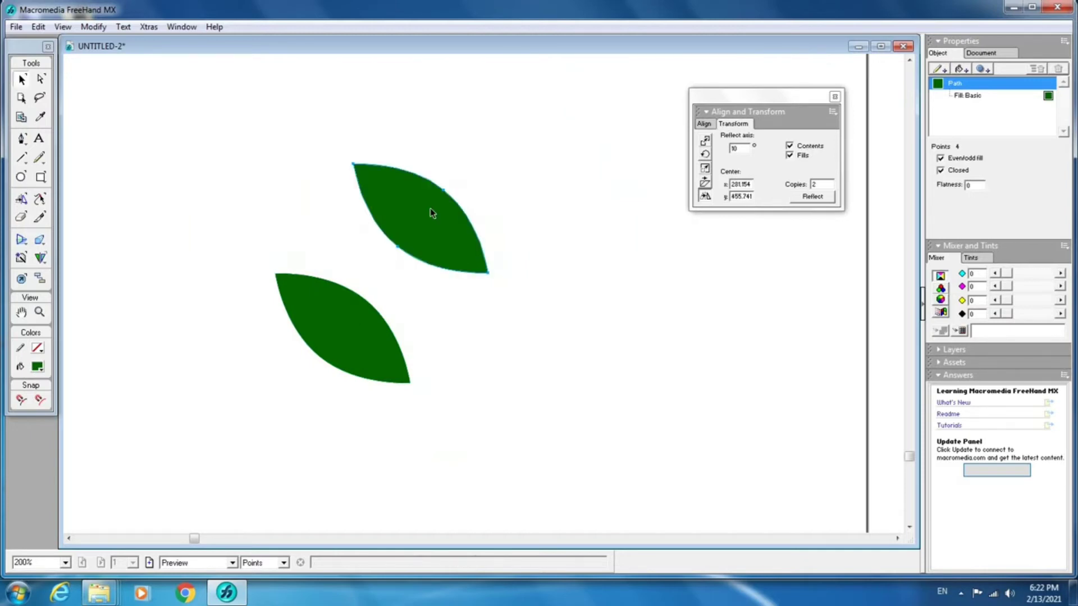
pyautogui.hotkey('ctrl', 'z')
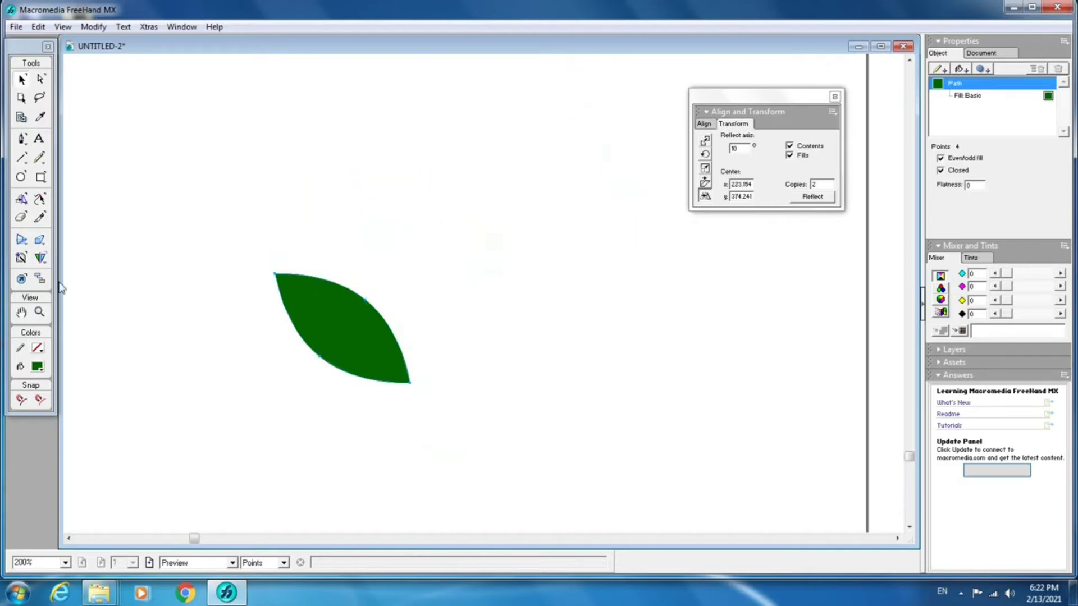
# Step: Mirror a copy of the leaf across a vertical 90° axis through its lower tip
pyautogui.click(22, 201)
pyautogui.moveTo(410, 382); pyautogui.dragTo(412, 378)
pyautogui.click(23, 79)
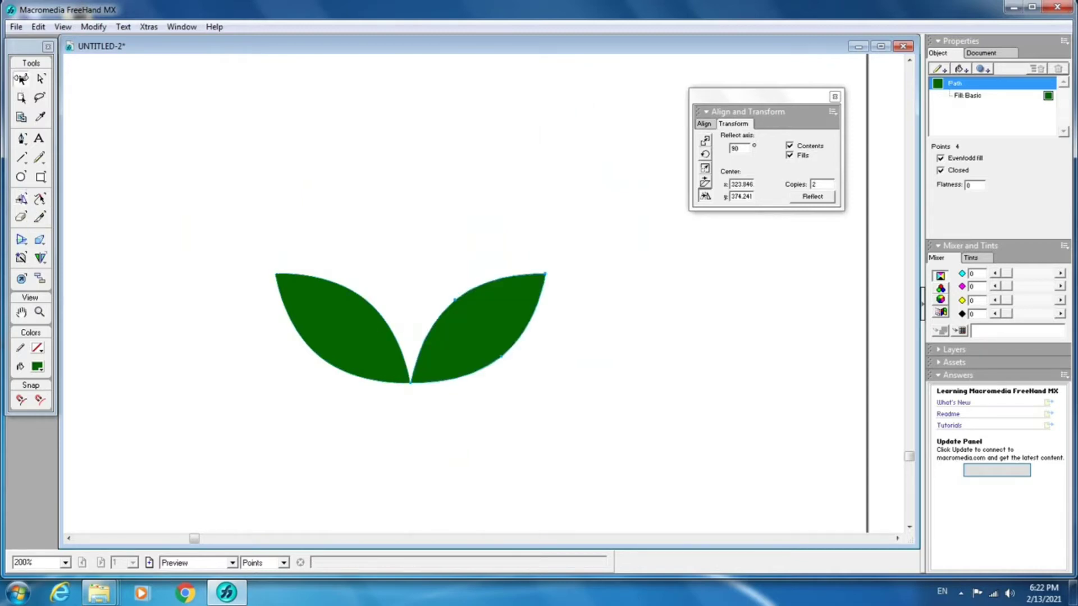
pyautogui.click(268, 163)
# Step: Shift the mirrored leaf slightly left so its lower tip touches the original leaf's tip
pyautogui.press('z')
pyautogui.moveTo(288, 281); pyautogui.dragTo(545, 430)
pyautogui.press('v')
pyautogui.moveTo(526, 353); pyautogui.dragTo(522, 353)
pyautogui.click(517, 420)
# Step: Fine-tune the mirrored leaf's vertical position so both lower tips line up at the same height
pyautogui.press('z')
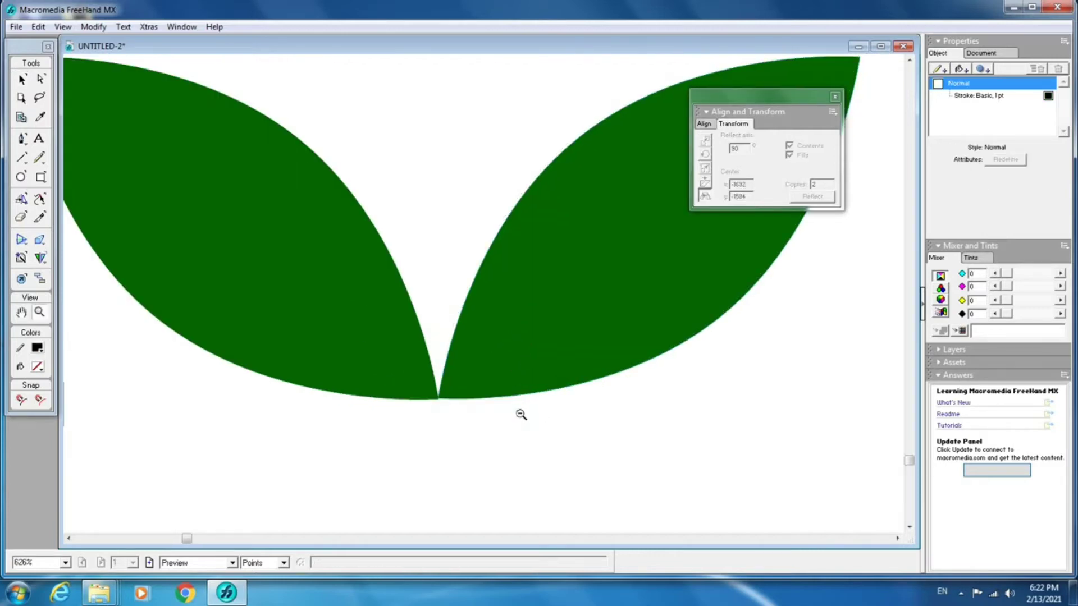
pyautogui.keyDown('alt'); pyautogui.click(518, 411); pyautogui.keyUp('alt')
pyautogui.keyDown('alt'); pyautogui.click(516, 411); pyautogui.keyUp('alt')
pyautogui.moveTo(365, 165); pyautogui.dragTo(486, 248)
pyautogui.press('v')
pyautogui.click(526, 271)
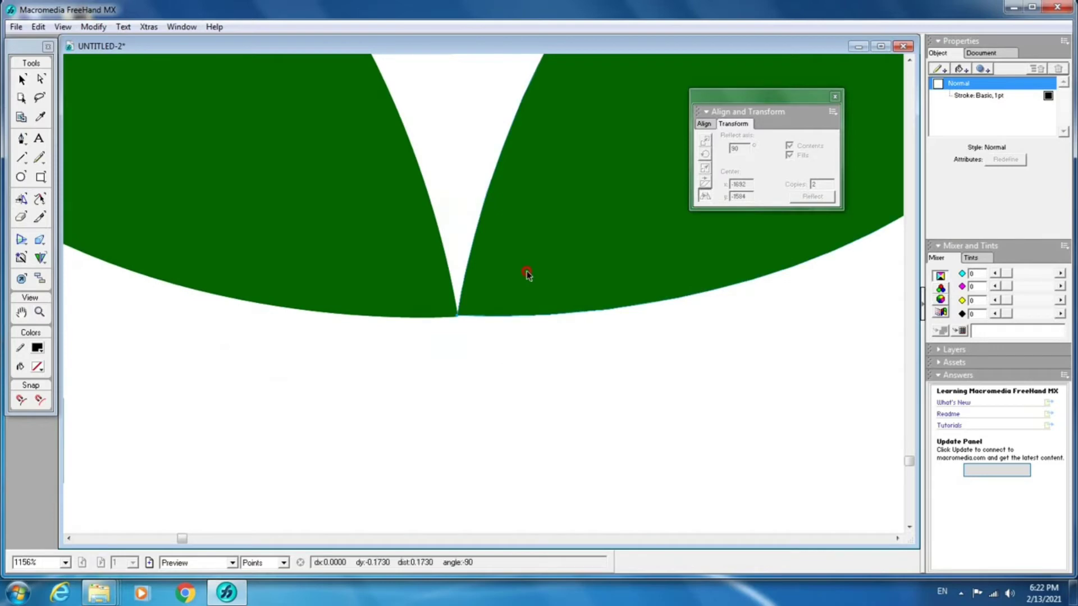
pyautogui.click(513, 325)
pyautogui.click(512, 284)
pyautogui.click(505, 346)
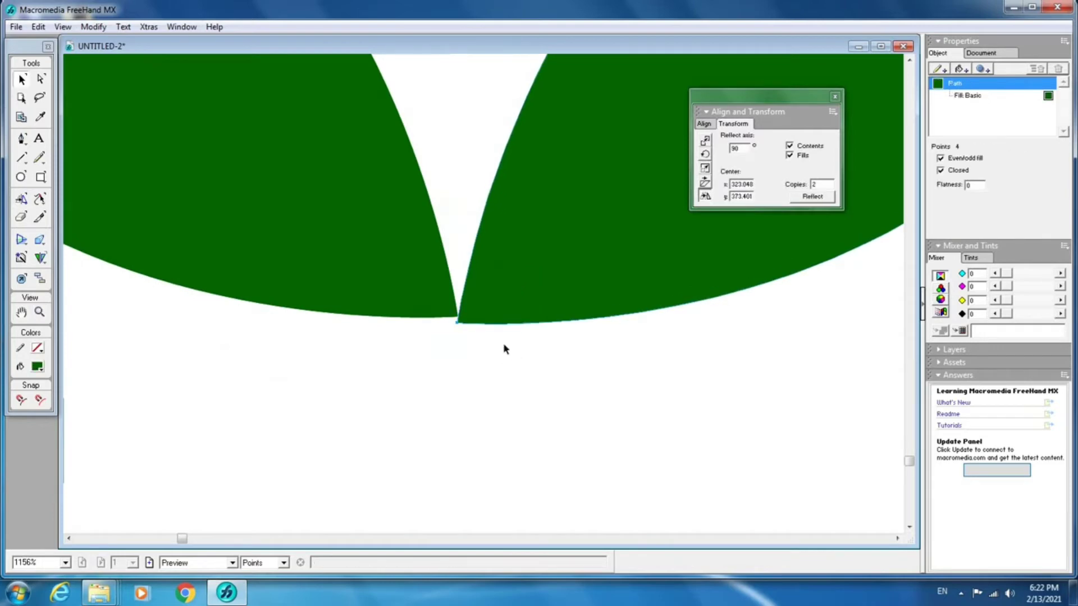
pyautogui.moveTo(506, 314); pyautogui.dragTo(505, 296)
pyautogui.click(489, 392)
# Step: Select all the leaf shapes and group them into one object
pyautogui.keyDown('ctrl'); pyautogui.keyDown('alt'); pyautogui.click(507, 346); pyautogui.keyUp('alt'); pyautogui.keyUp('ctrl')
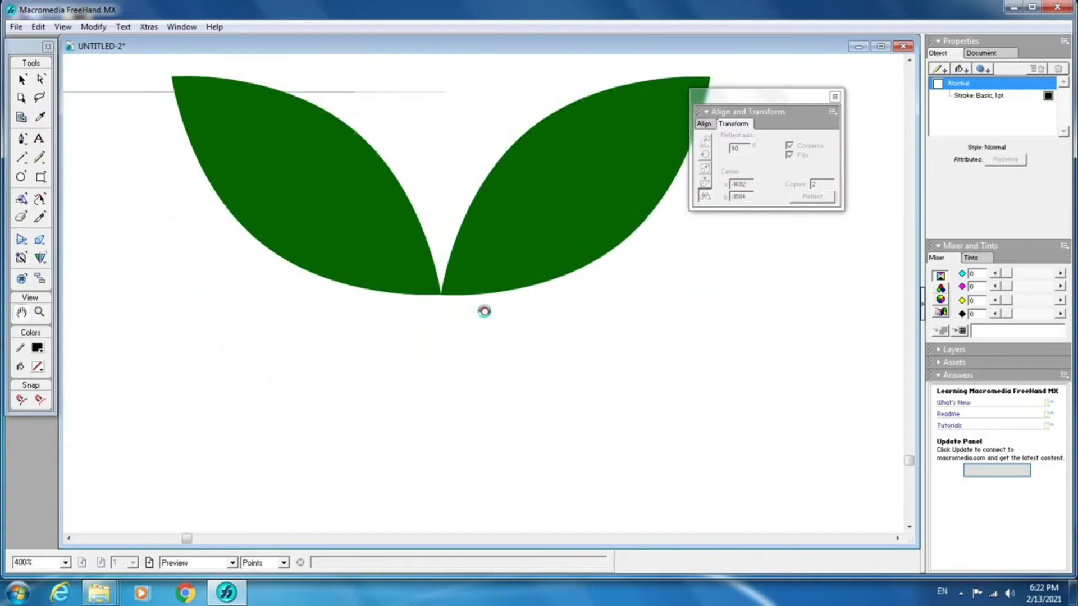
pyautogui.keyDown('ctrl'); pyautogui.keyDown('alt'); pyautogui.click(484, 311); pyautogui.keyUp('alt'); pyautogui.keyUp('ctrl')
pyautogui.moveTo(233, 209); pyautogui.dragTo(604, 439)
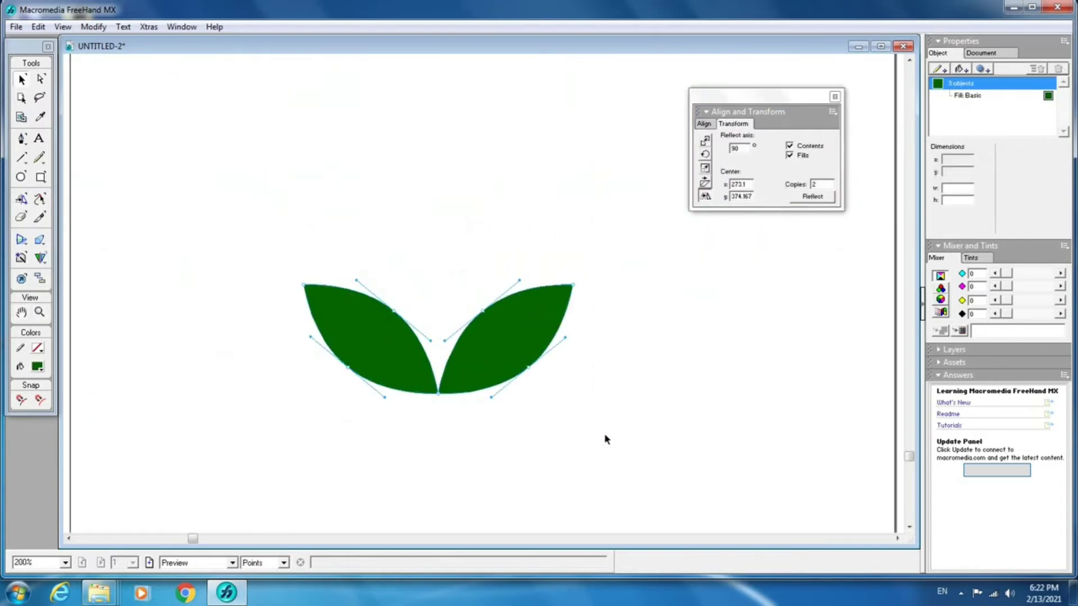
pyautogui.hotkey('ctrl', 'g')
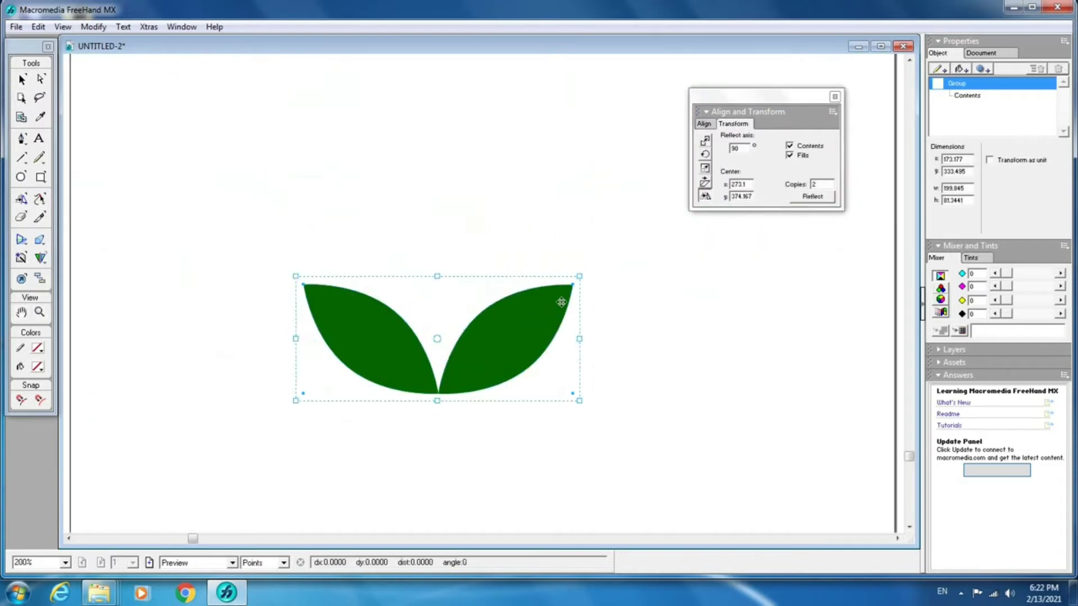
# Step: Shrink and tilt the grouped leaf pair, and reflect a copy across a vertical axis beside it to form four leaves
pyautogui.moveTo(573, 284); pyautogui.dragTo(371, 282)
pyautogui.press('v')
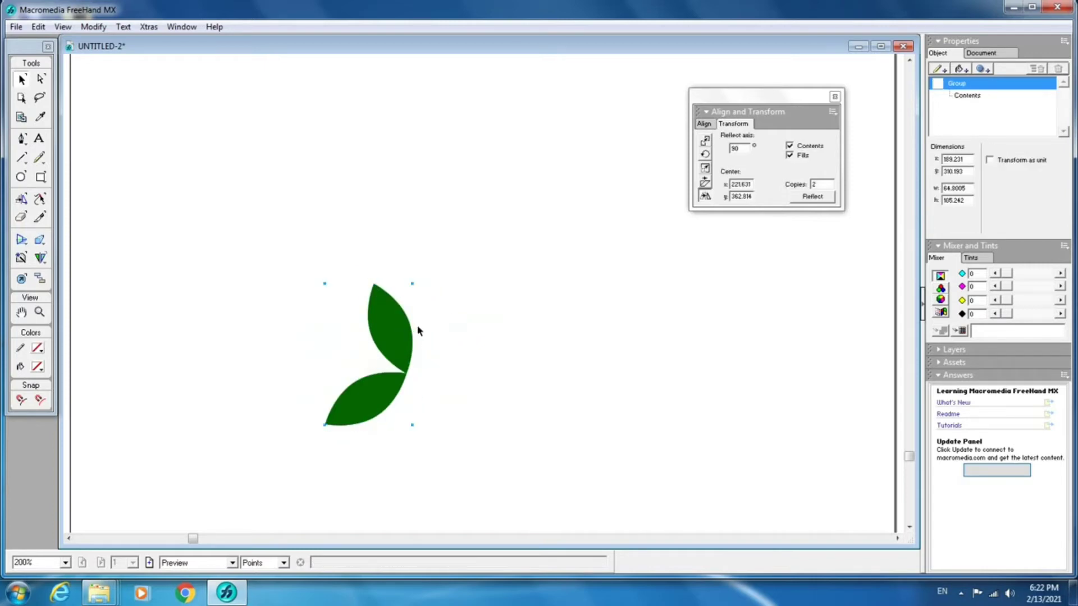
pyautogui.click(21, 200)
pyautogui.keyDown('alt'); pyautogui.click(412, 425); pyautogui.keyUp('alt')
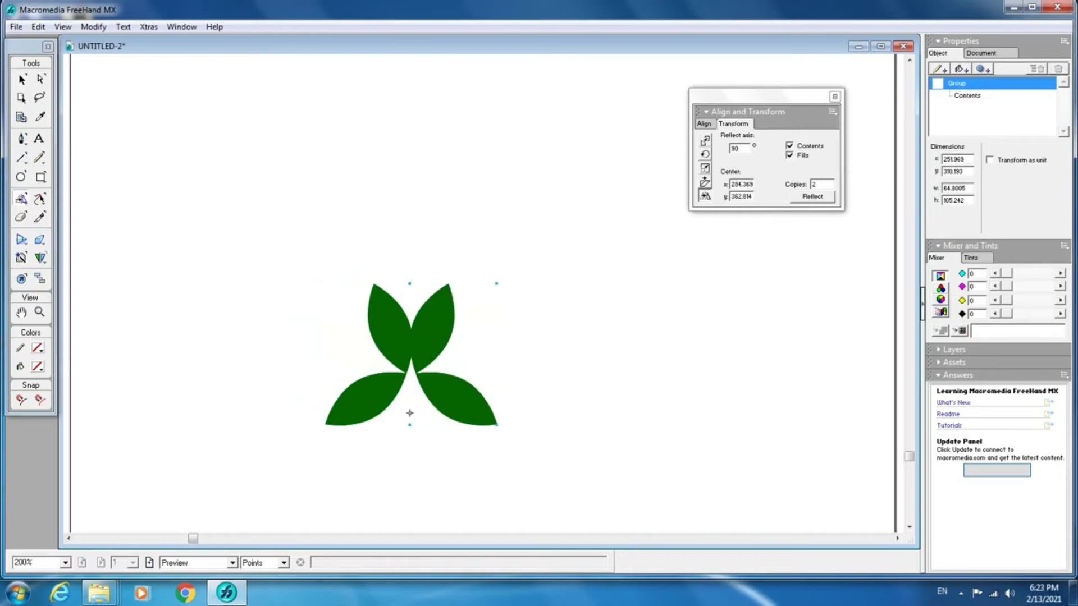
# Step: Move the reflected leaf pair slightly left and down so it sits closer to the original pair
pyautogui.click(21, 79)
pyautogui.hotkey('ctrl', 'space')
pyautogui.moveTo(243, 173); pyautogui.dragTo(554, 472)
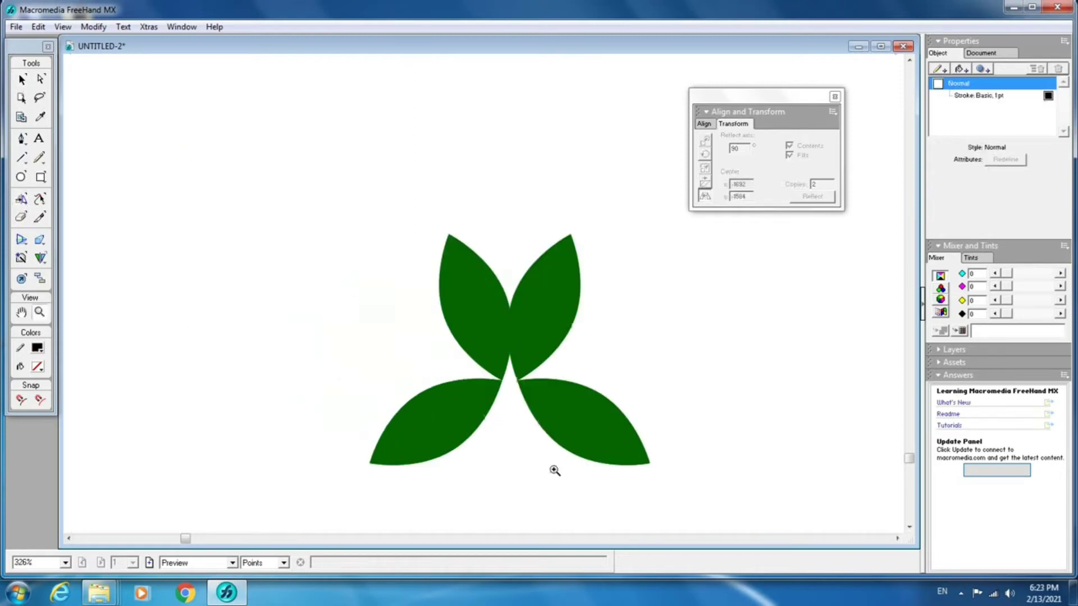
pyautogui.moveTo(548, 316)
pyautogui.mouseDown()
pyautogui.moveTo(541, 298)
pyautogui.moveTo(558, 324)
pyautogui.mouseUp()
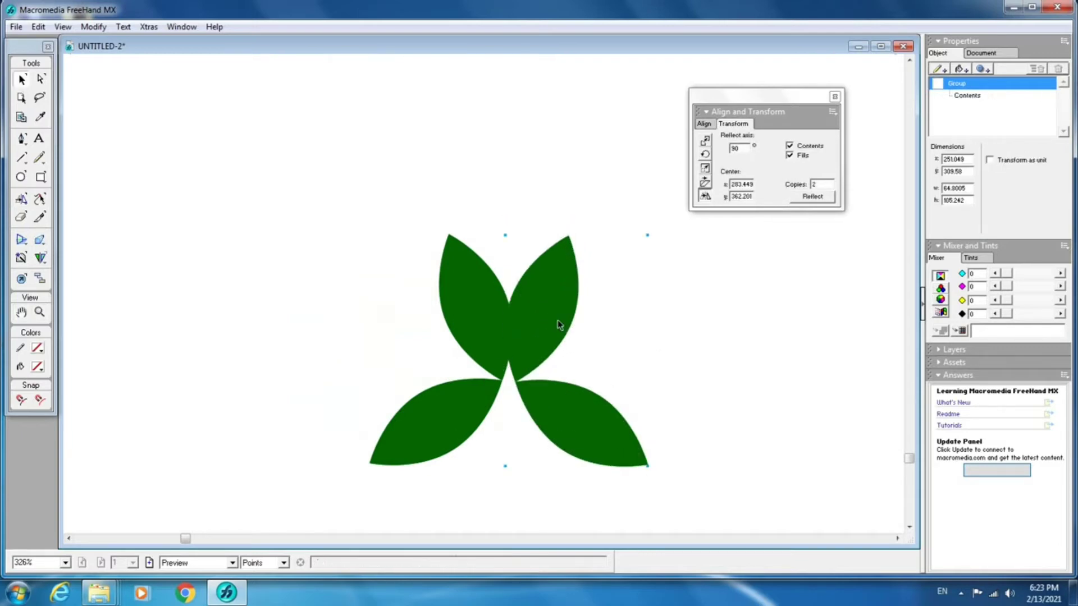
# Step: Delete all the leaf shapes to clear the page
pyautogui.click(627, 324)
pyautogui.keyDown('ctrl'); pyautogui.keyDown('alt'); pyautogui.click(611, 329); pyautogui.keyUp('alt'); pyautogui.keyUp('ctrl')
pyautogui.moveTo(241, 185); pyautogui.dragTo(655, 459)
pyautogui.press('Delete')
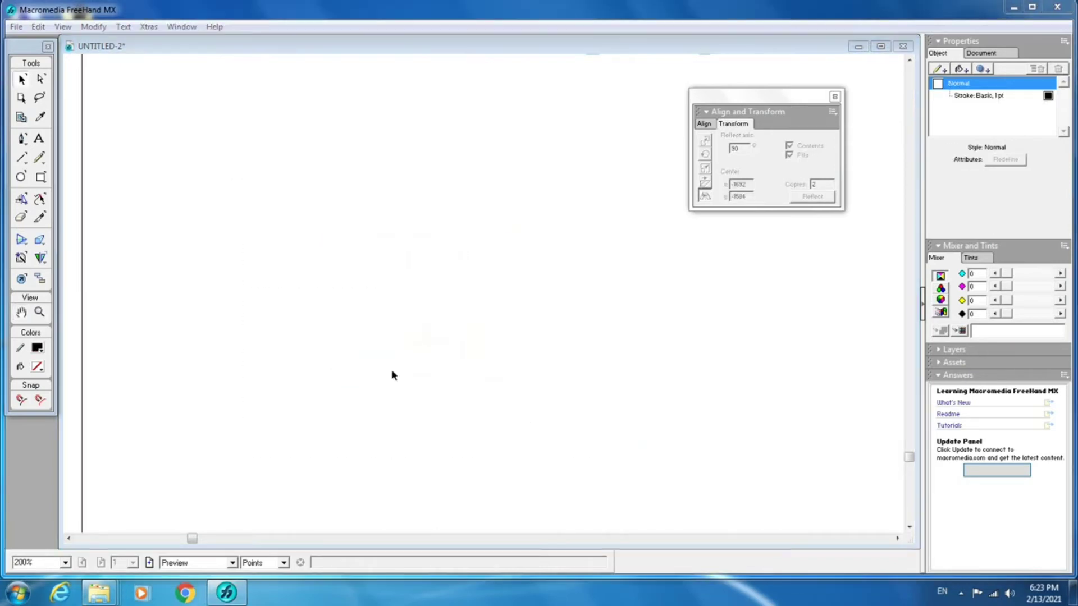
# Step: Draw a rectangle about 176.5 by 47.5 points and skew it horizontally into a right-leaning parallelogram for a tabletop
pyautogui.click(25, 199)
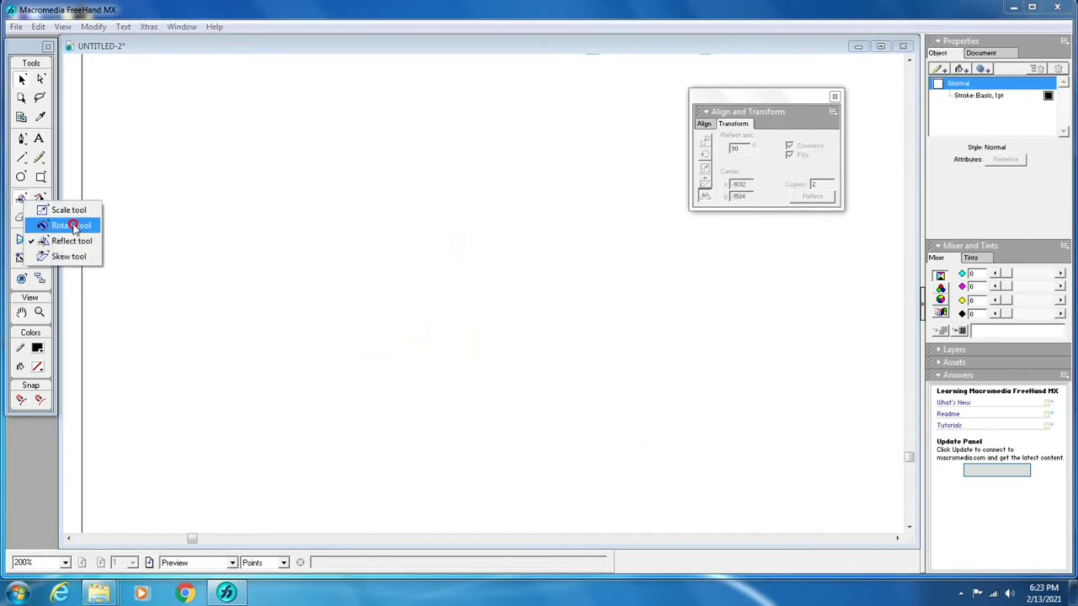
pyautogui.click(89, 258)
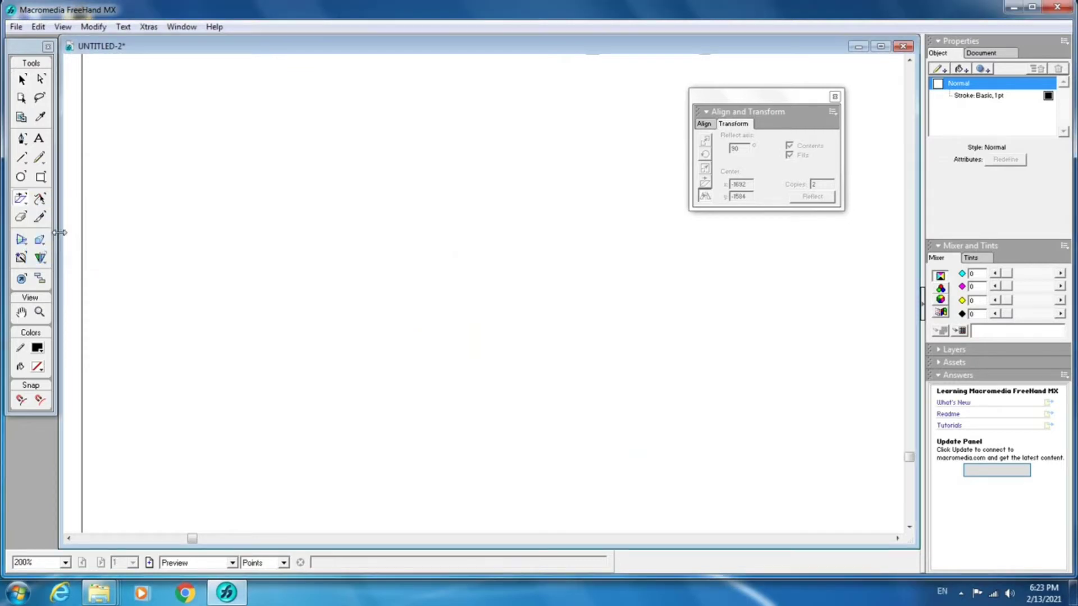
pyautogui.click(40, 179)
pyautogui.moveTo(293, 191); pyautogui.dragTo(532, 254)
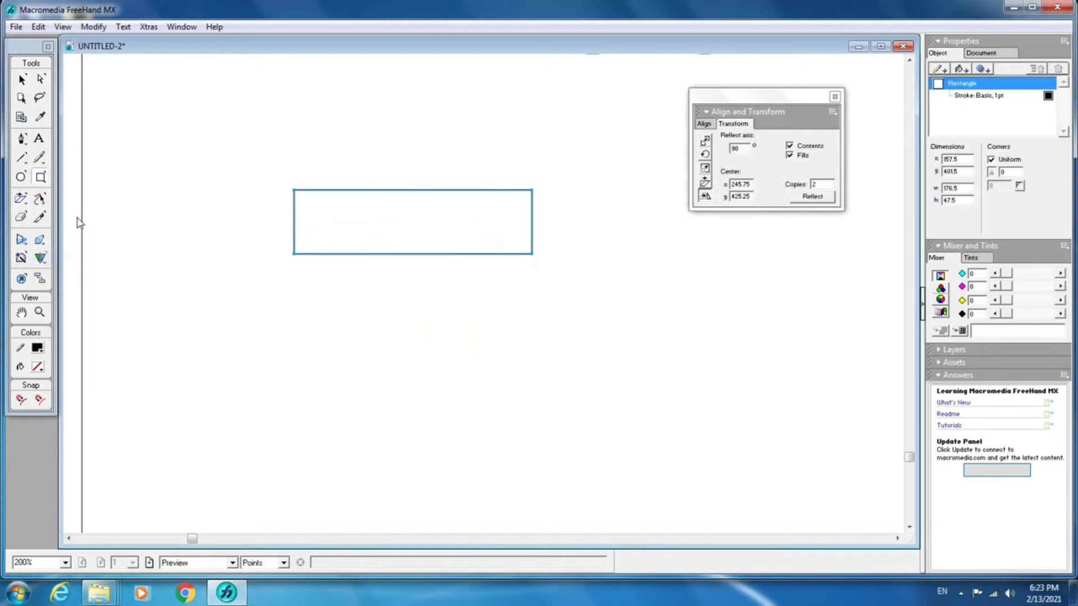
pyautogui.moveTo(21, 198); pyautogui.dragTo(67, 259)
pyautogui.moveTo(503, 200); pyautogui.dragTo(522, 201)
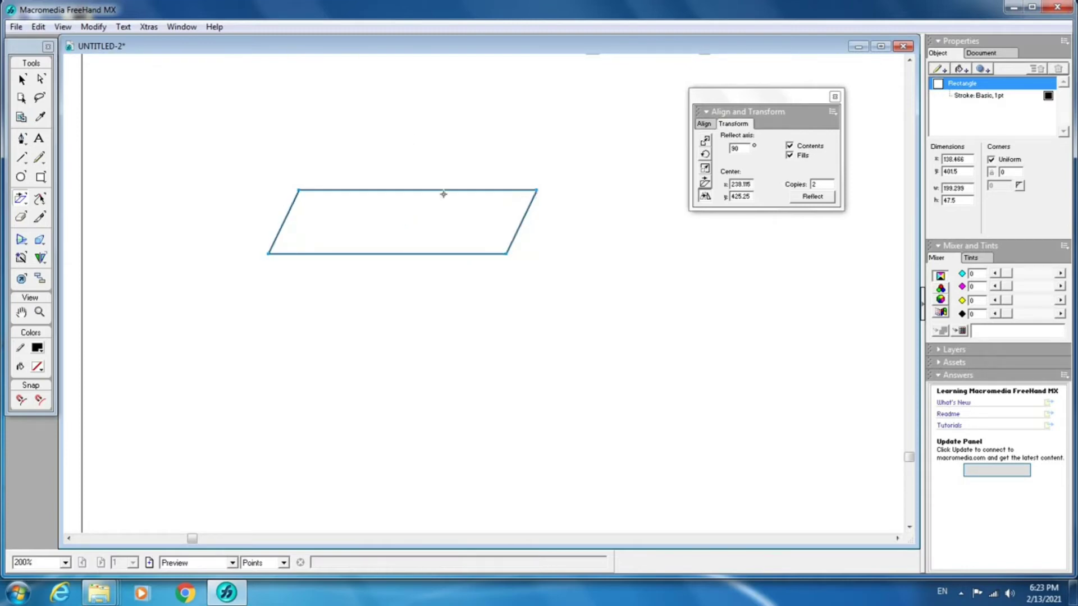
pyautogui.press('v')
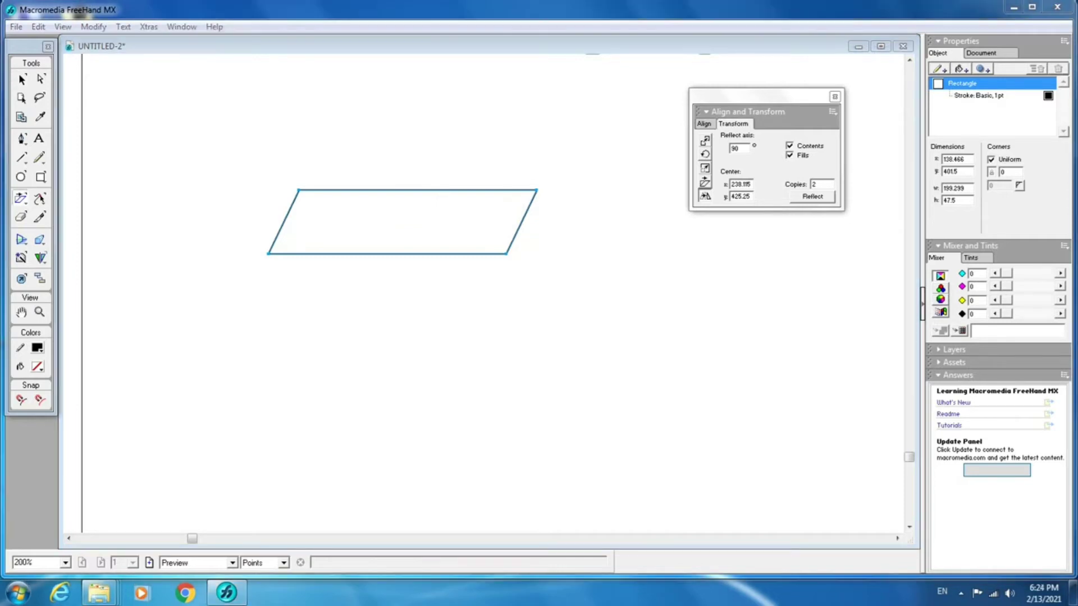
# Step: Increase the Rectangle tool's corner radius and draw a rounded upright leg about 14 by 155 points at the tabletop's upper-left corner
pyautogui.doubleClick(41, 177)
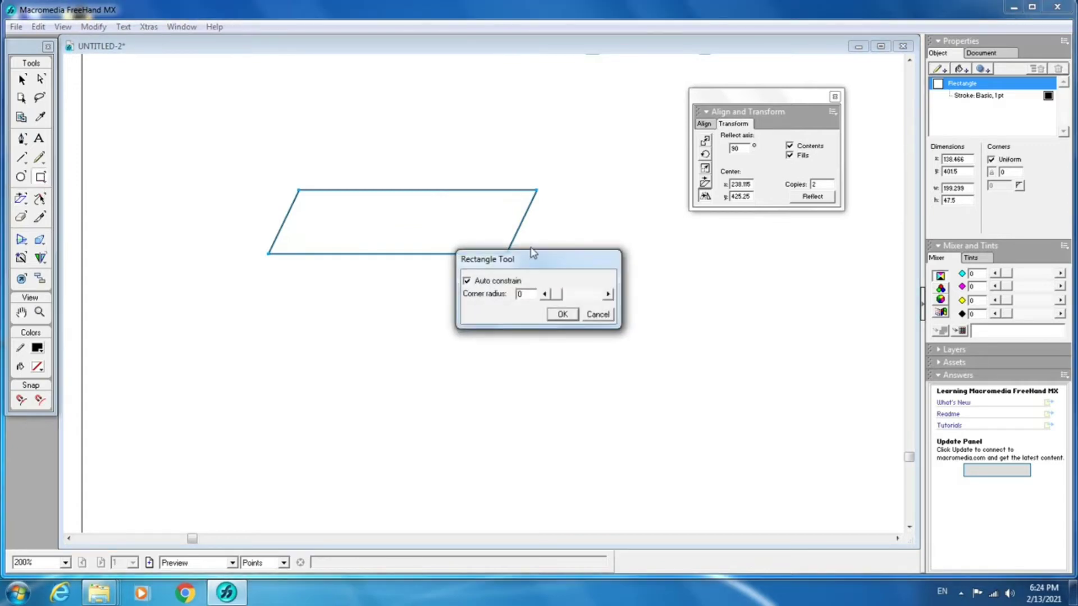
pyautogui.moveTo(556, 295); pyautogui.dragTo(559, 297)
pyautogui.click(561, 315)
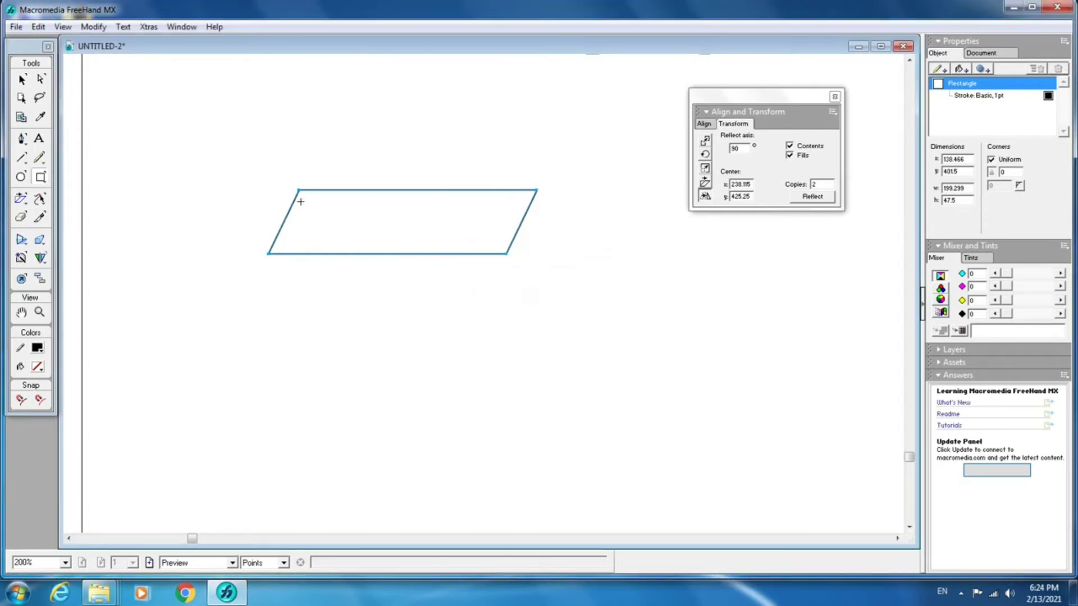
pyautogui.moveTo(301, 191); pyautogui.dragTo(320, 399)
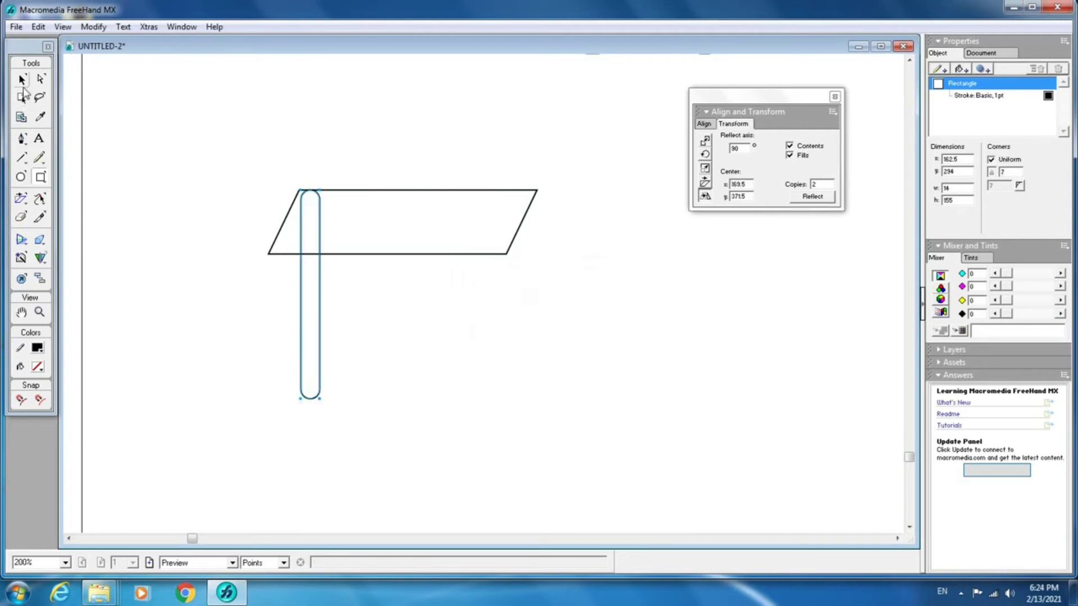
# Step: Fill the parallelogram tabletop with dark red and remove its stroke
pyautogui.click(22, 81)
pyautogui.click(368, 191)
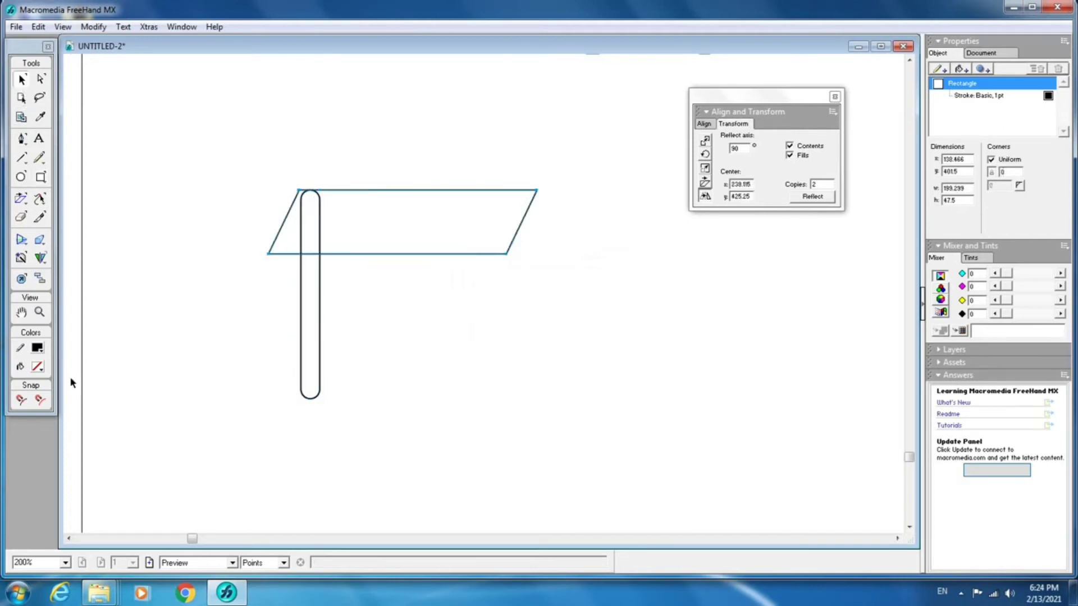
pyautogui.click(39, 367)
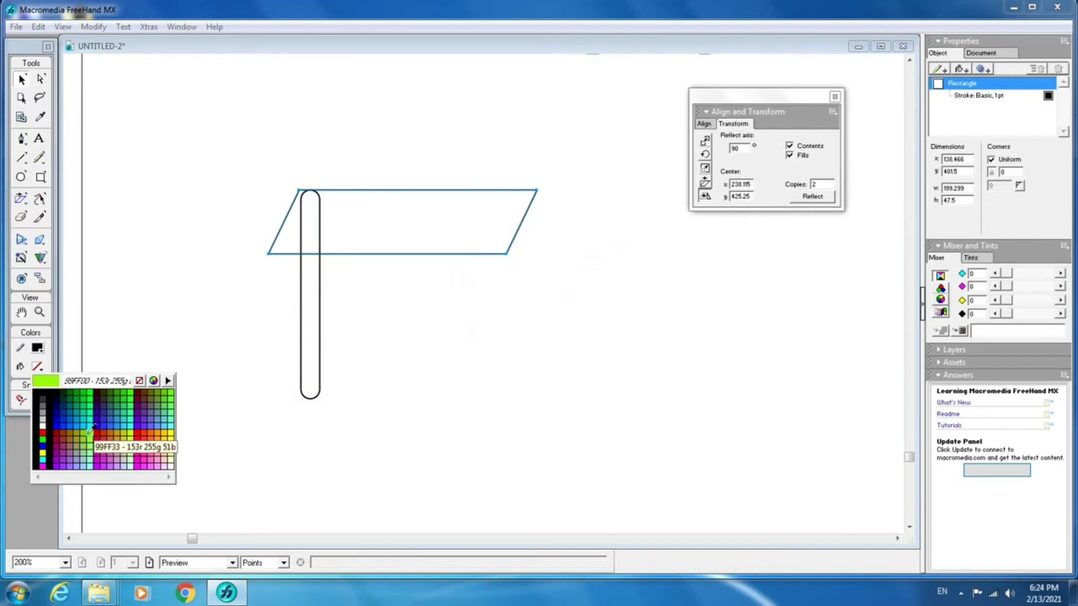
pyautogui.click(139, 392)
pyautogui.click(422, 342)
pyautogui.click(380, 248)
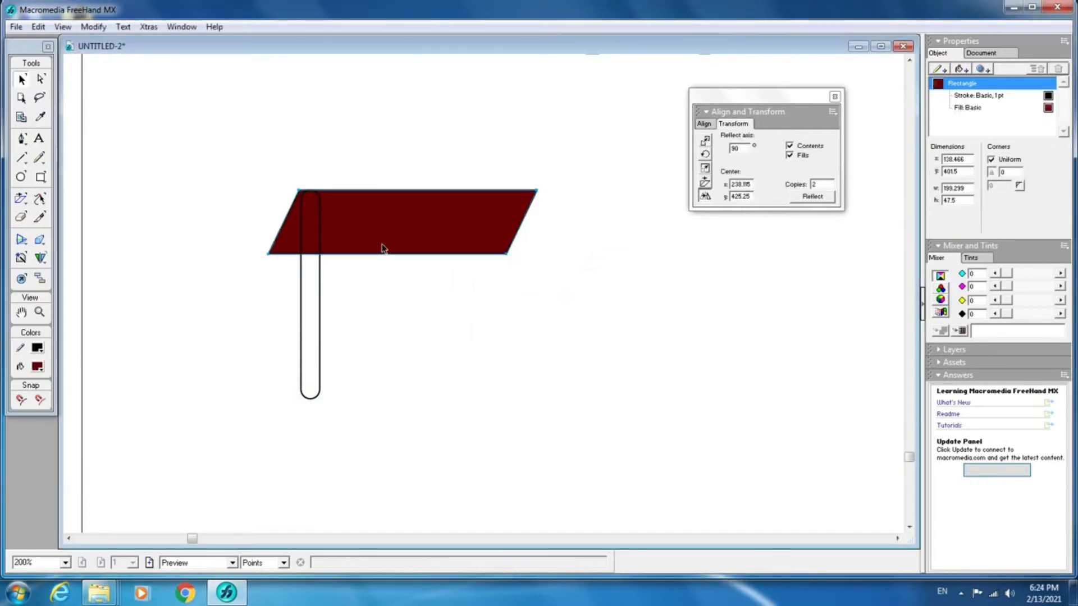
pyautogui.click(38, 348)
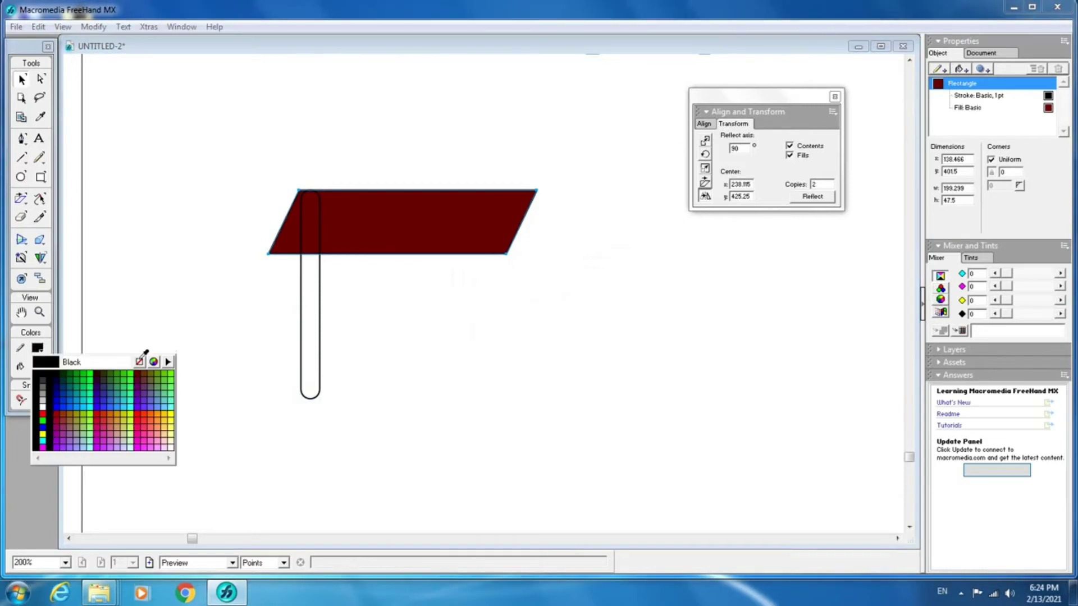
pyautogui.click(140, 361)
# Step: Fill the rounded upright leg with black
pyautogui.click(320, 301)
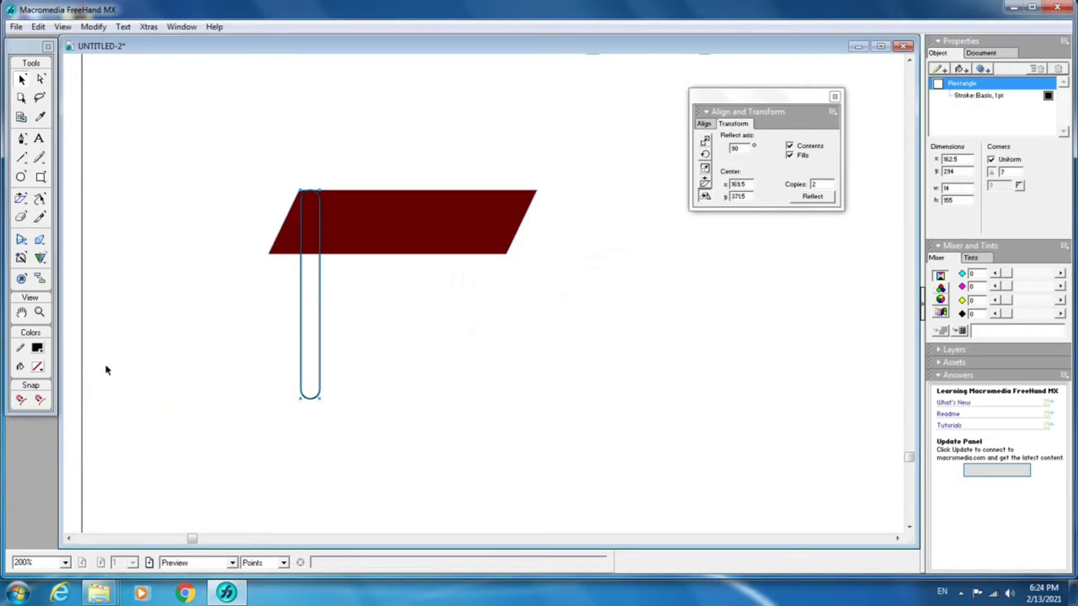
pyautogui.click(38, 367)
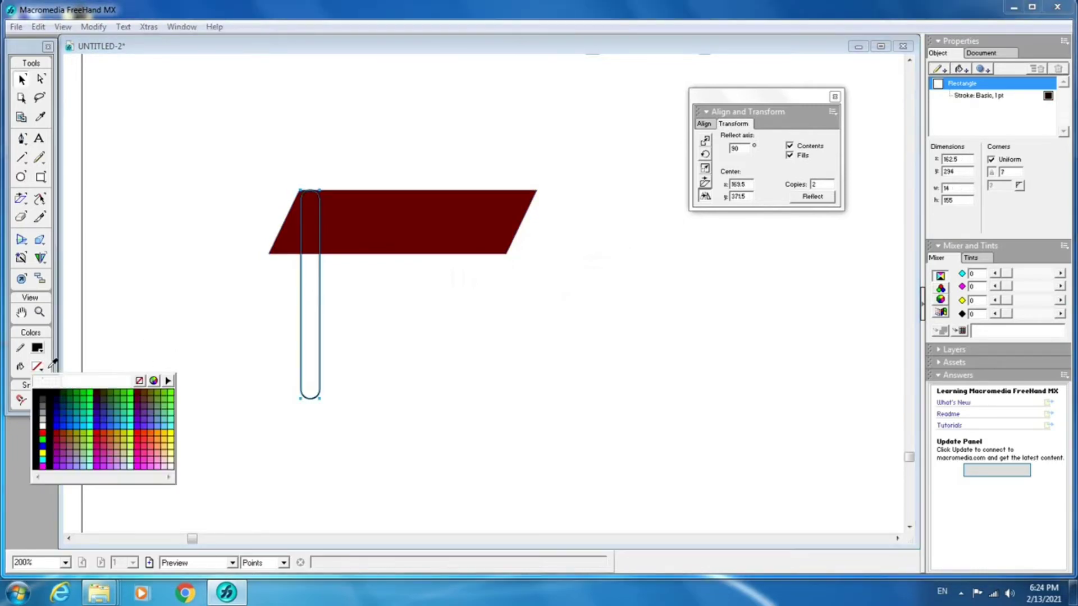
pyautogui.click(51, 415)
# Step: Narrow the black leg to about 12 points and duplicate it into four table legs, with the inner pair set lower
pyautogui.doubleClick(312, 253)
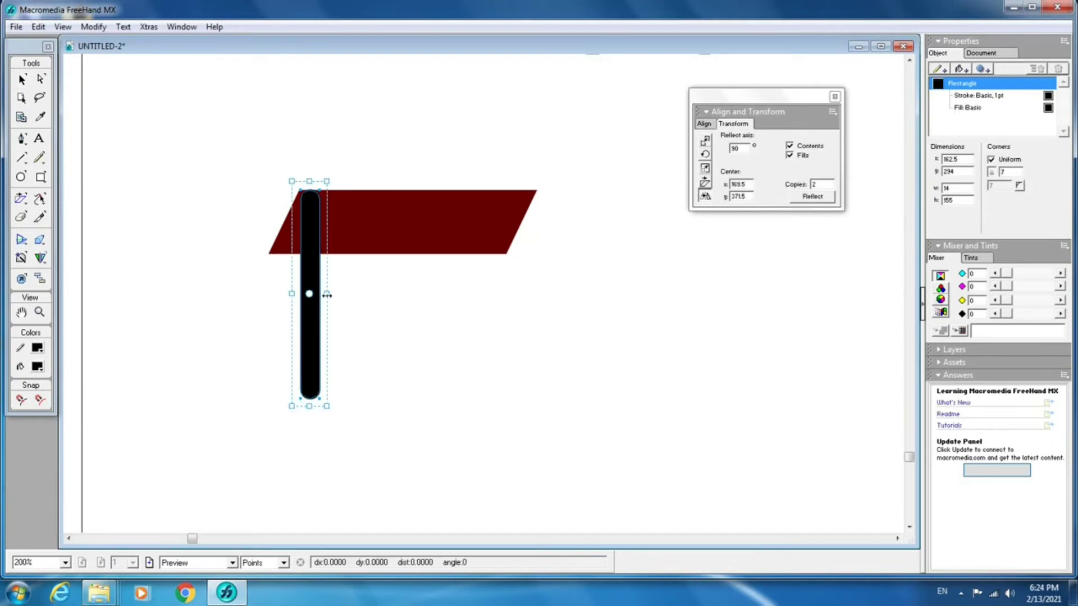
pyautogui.moveTo(327, 293); pyautogui.dragTo(351, 312)
pyautogui.click(325, 304)
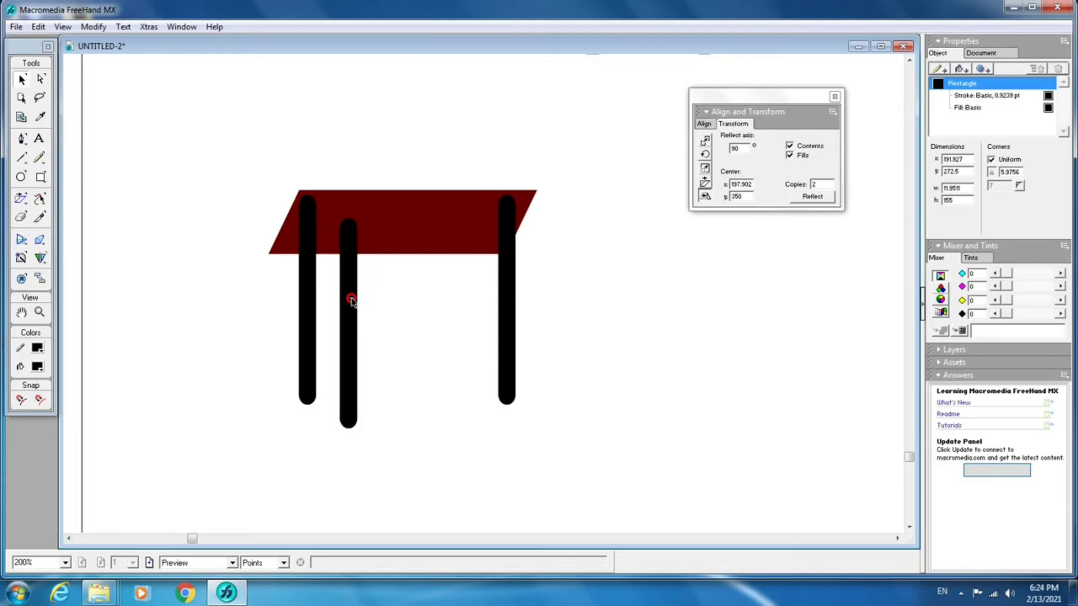
pyautogui.click(368, 298)
pyautogui.moveTo(353, 289); pyautogui.dragTo(470, 298)
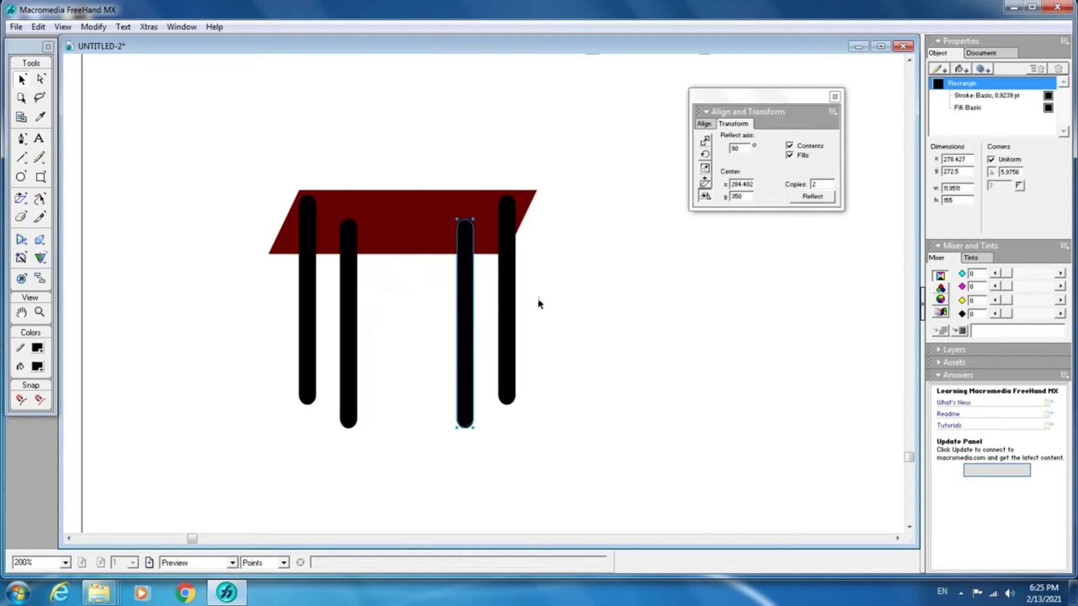
# Step: Try rotating a duplicate of the inner right leg by 90° and placing it as a crossbar between the outer legs
pyautogui.click(538, 298)
pyautogui.click(472, 303)
pyautogui.click(705, 155)
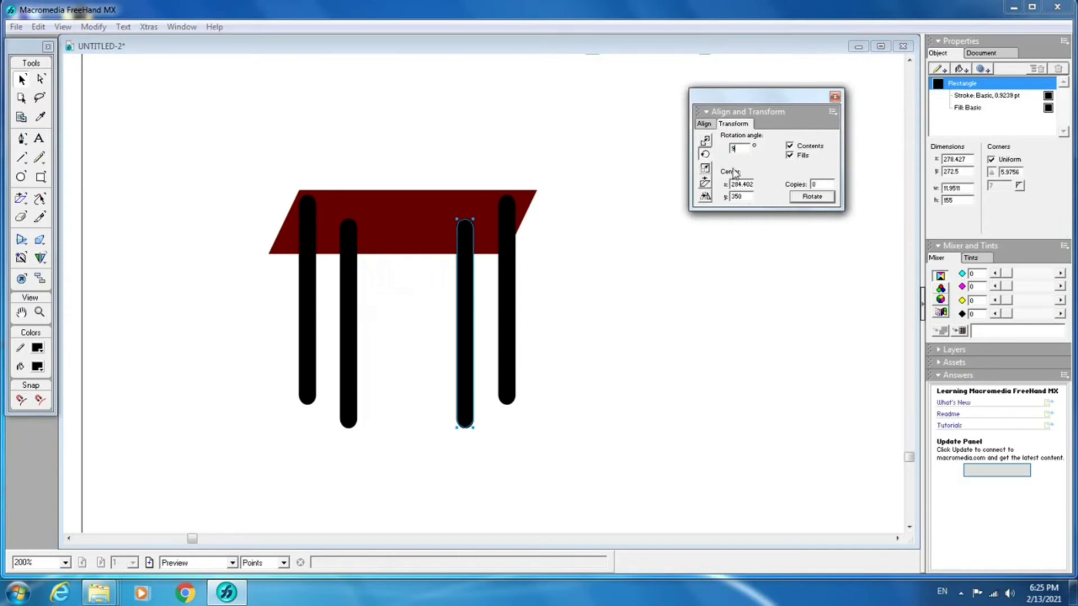
pyautogui.write('90')
pyautogui.press('Return')
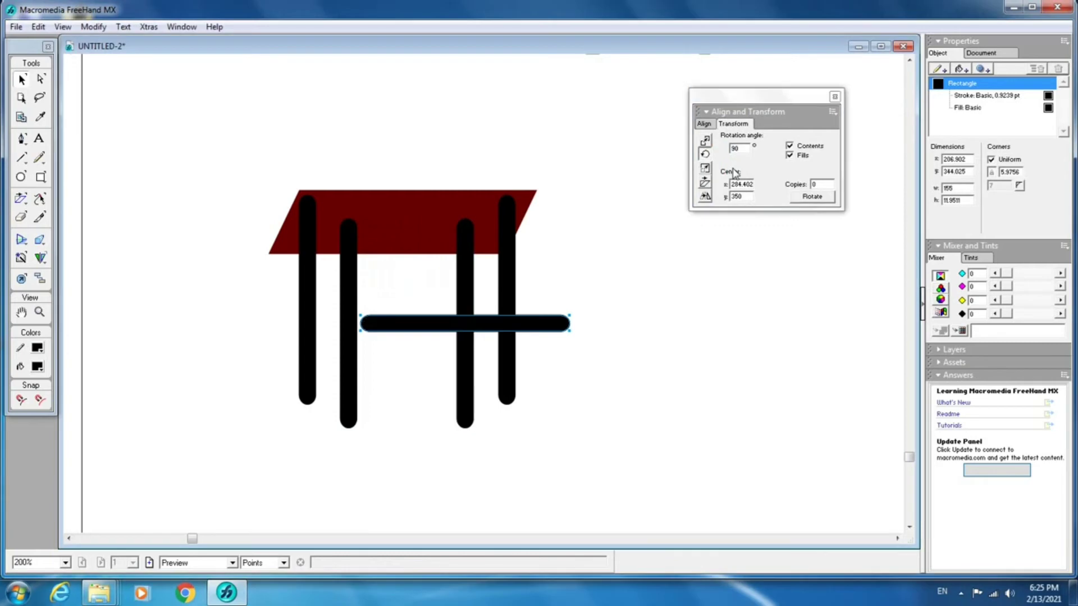
pyautogui.click(573, 224)
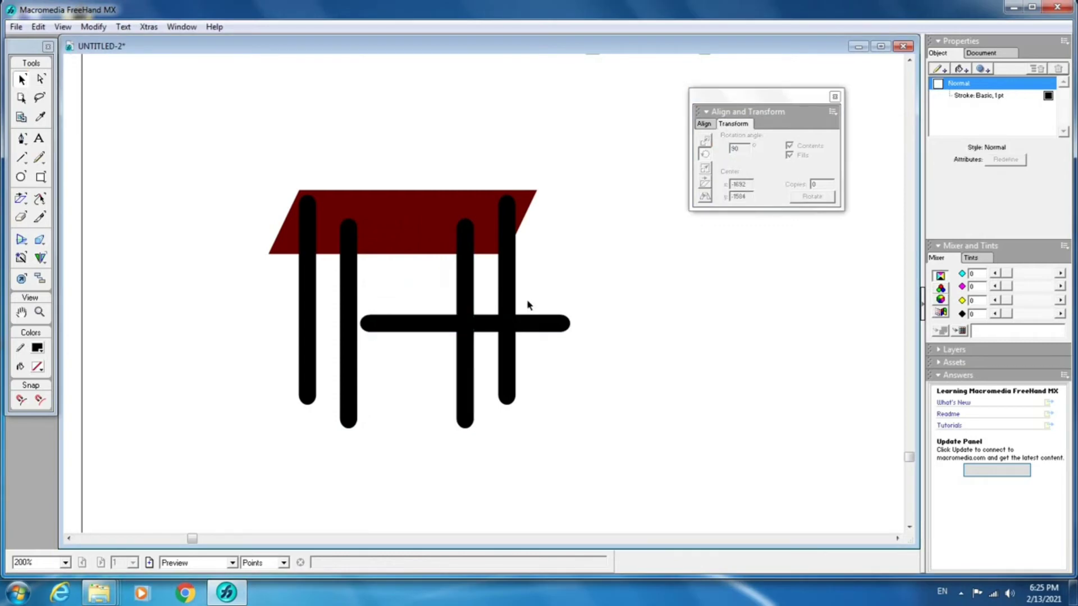
pyautogui.moveTo(525, 323); pyautogui.dragTo(466, 300)
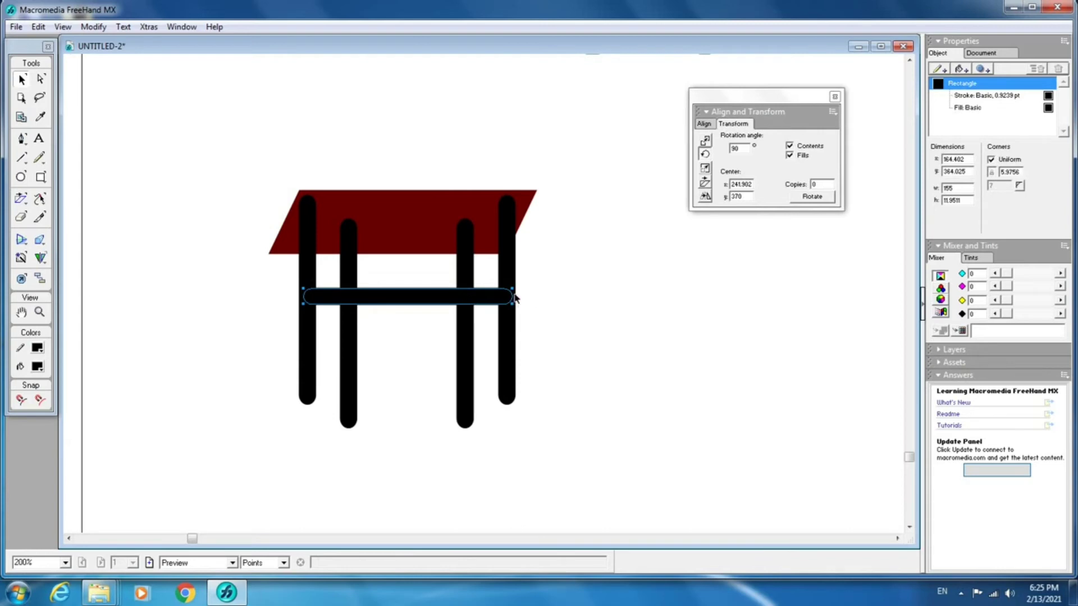
pyautogui.press('Left')
# Step: Undo the crossbar's placement and its 90° rotation
pyautogui.hotkey('ctrl', 'z')
pyautogui.hotkey('ctrl', 'z')
pyautogui.hotkey('ctrl', 'z')
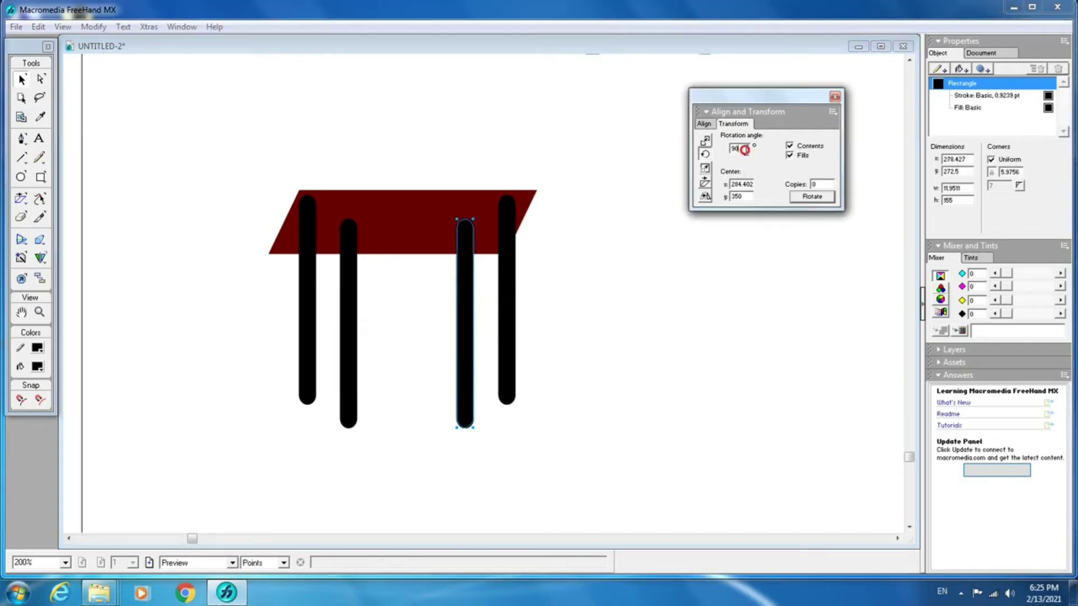
# Step: Rotate the duplicated inner right leg by 90° and place it as upper and lower crossbars between the outer legs
pyautogui.doubleClick(736, 149)
pyautogui.press('BackSpace')
pyautogui.click(622, 265)
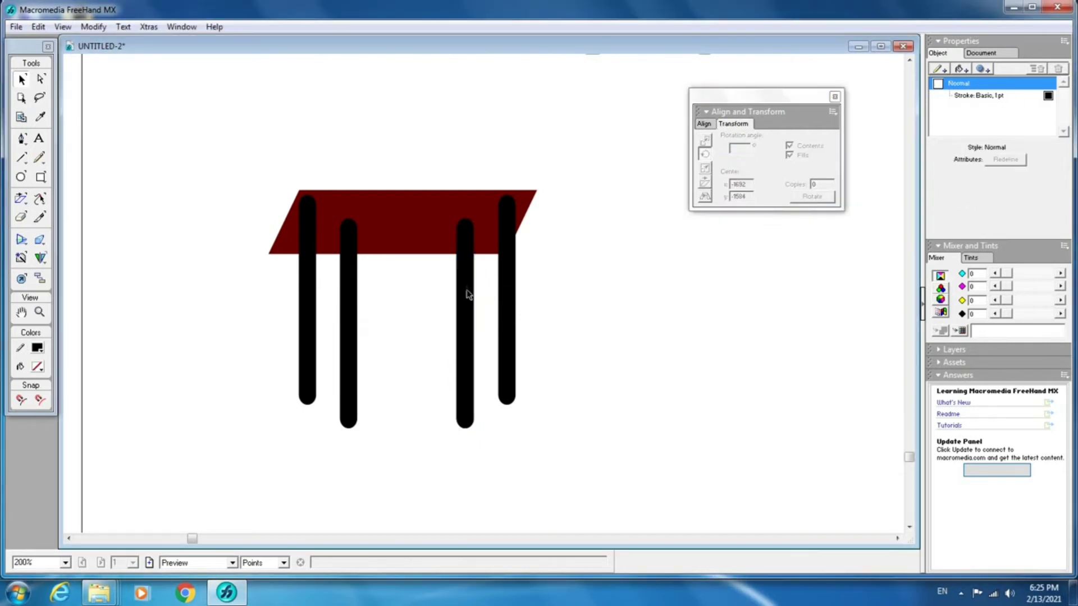
pyautogui.click(460, 288)
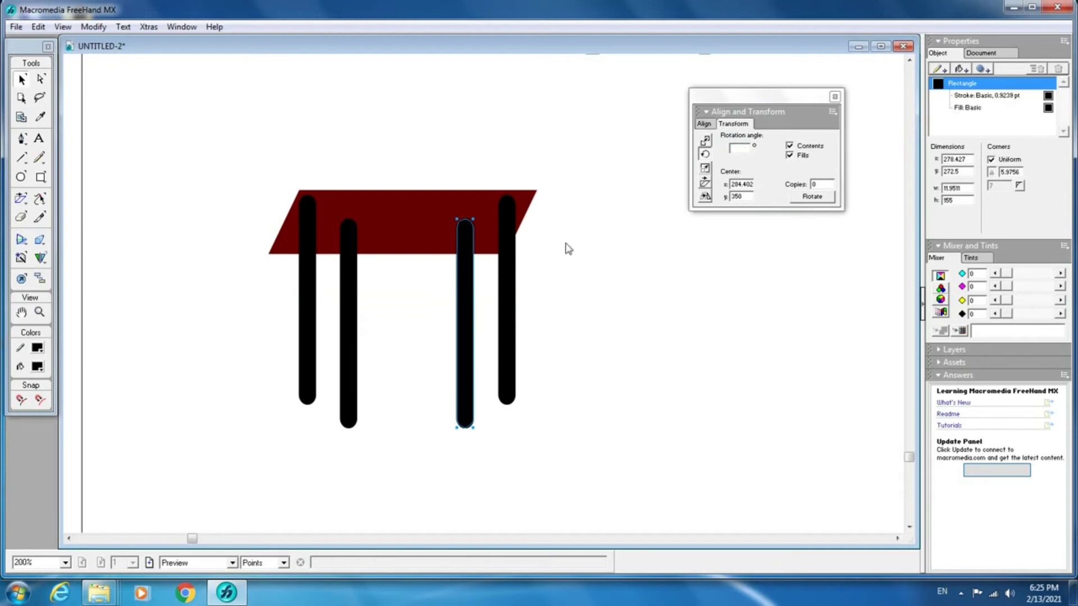
pyautogui.click(742, 150)
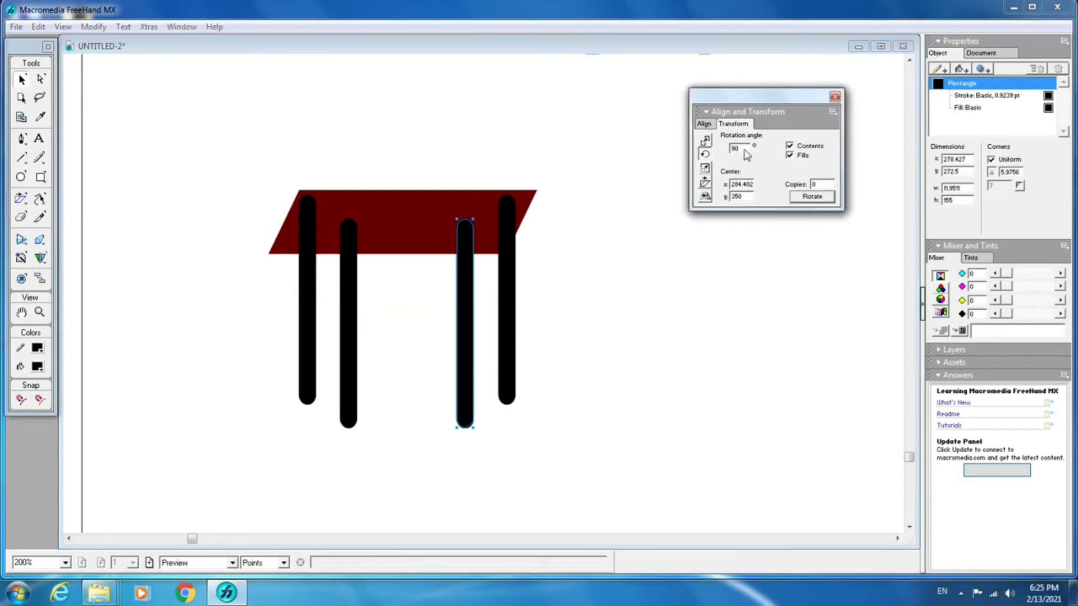
pyautogui.click(811, 197)
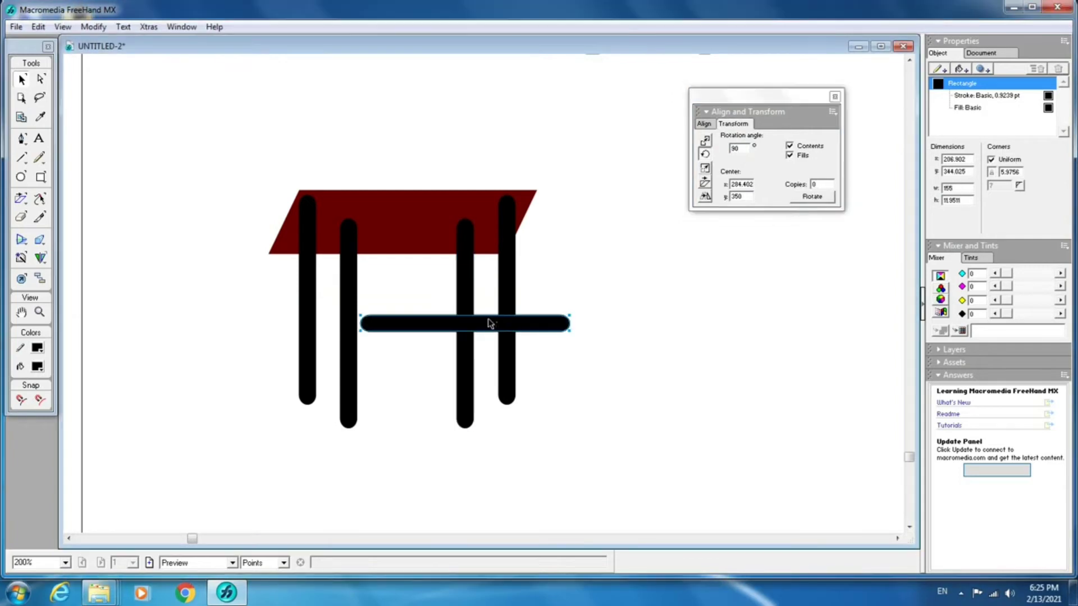
pyautogui.moveTo(489, 324); pyautogui.dragTo(442, 374)
# Step: Bring the dark red tabletop to the front and group all the table parts into one object
pyautogui.click(395, 217)
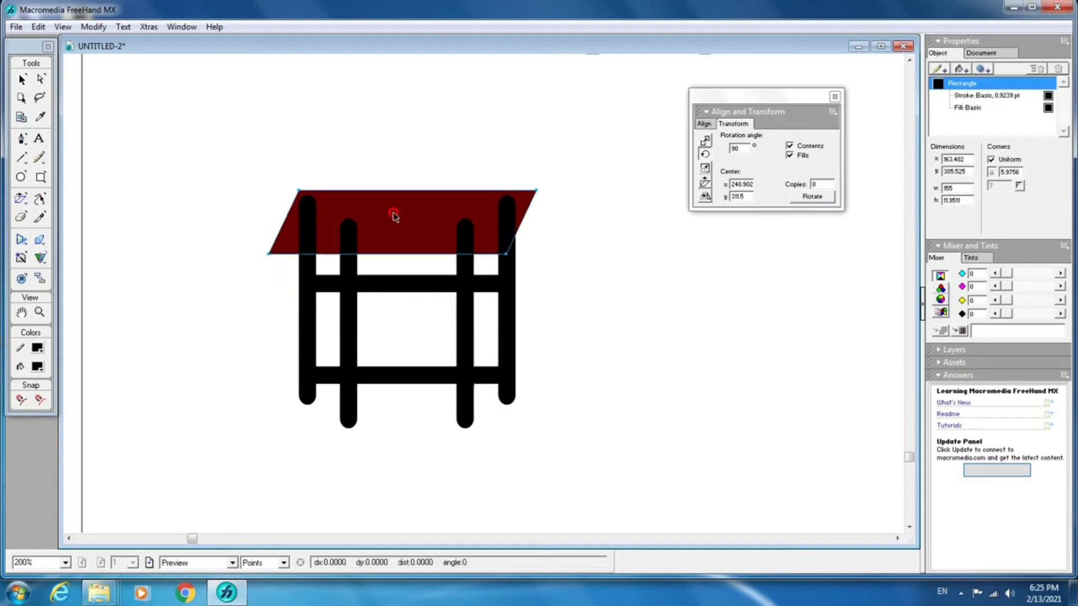
pyautogui.hotkey('ctrl', 'f')
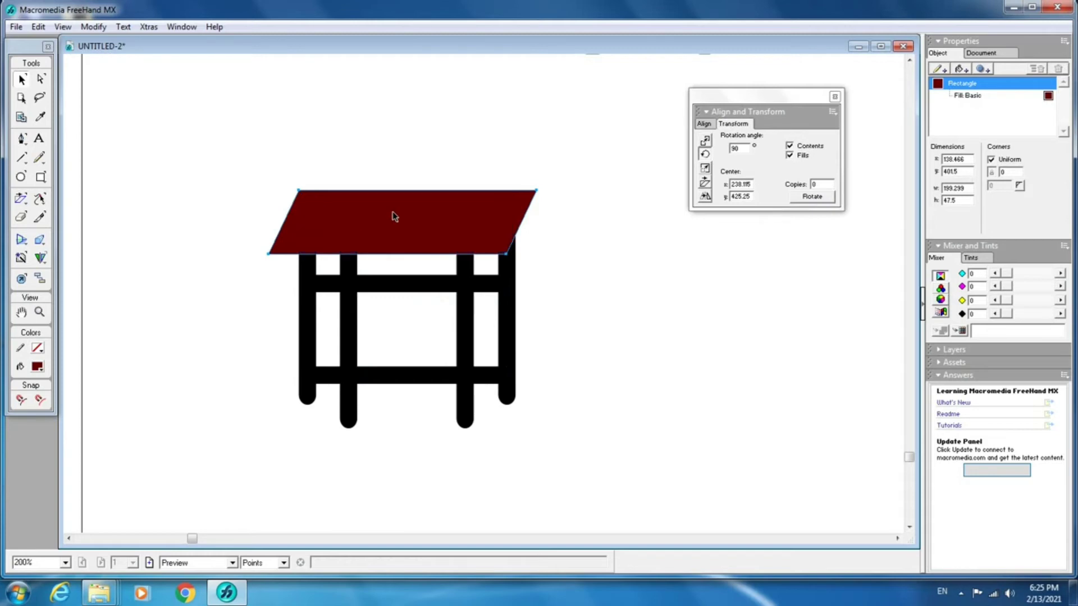
pyautogui.moveTo(217, 149); pyautogui.dragTo(568, 435)
pyautogui.hotkey('ctrl', 'g')
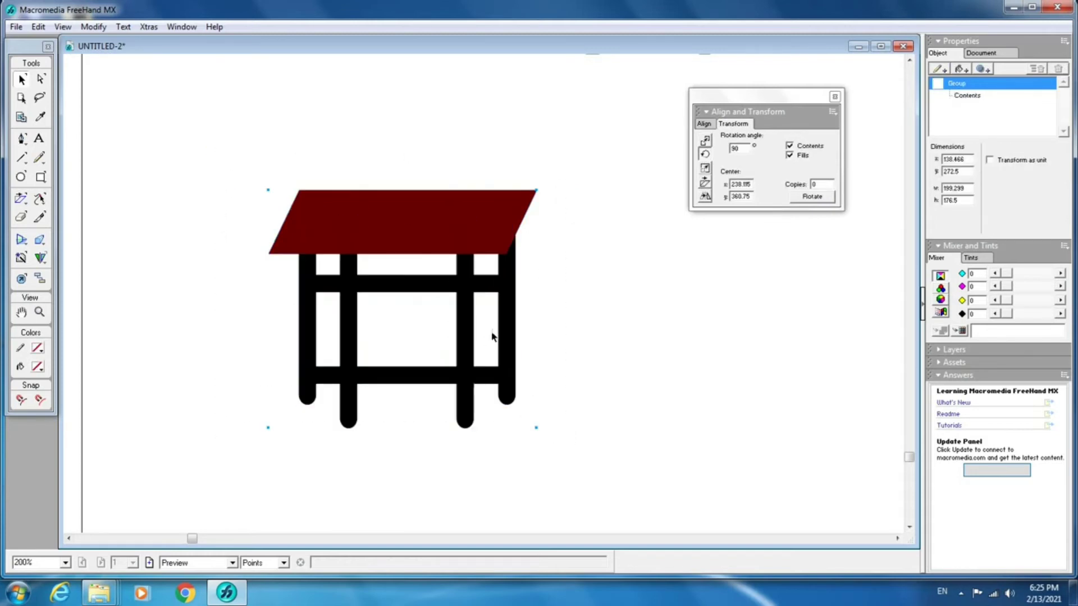
pyautogui.doubleClick(465, 230)
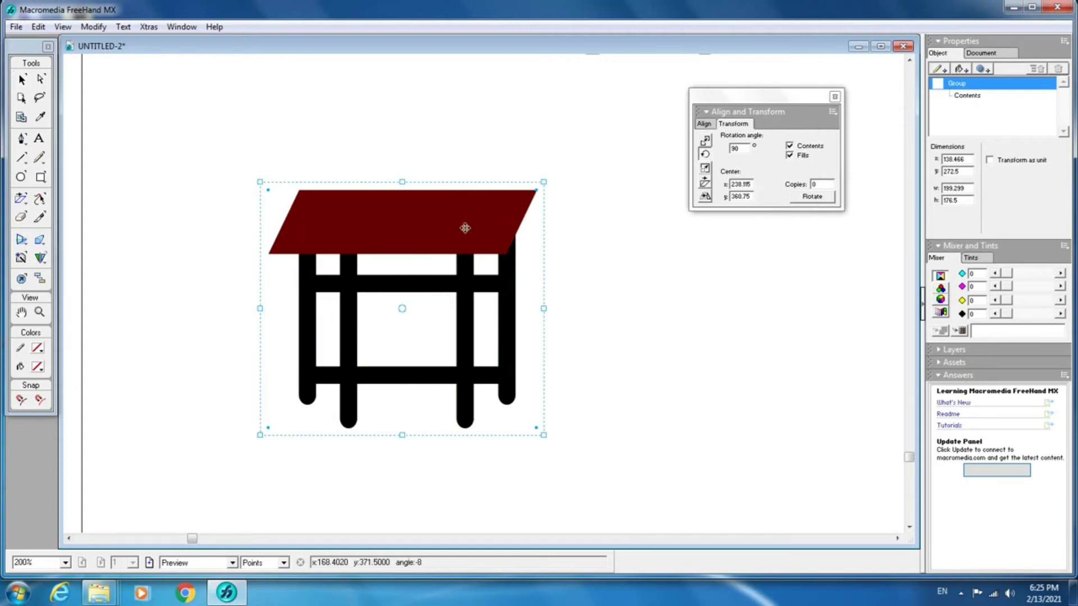
# Step: Scale the grouped table down to a flatter, slightly narrower size and move it lower on the page
pyautogui.moveTo(539, 436); pyautogui.dragTo(599, 294)
pyautogui.click(598, 294)
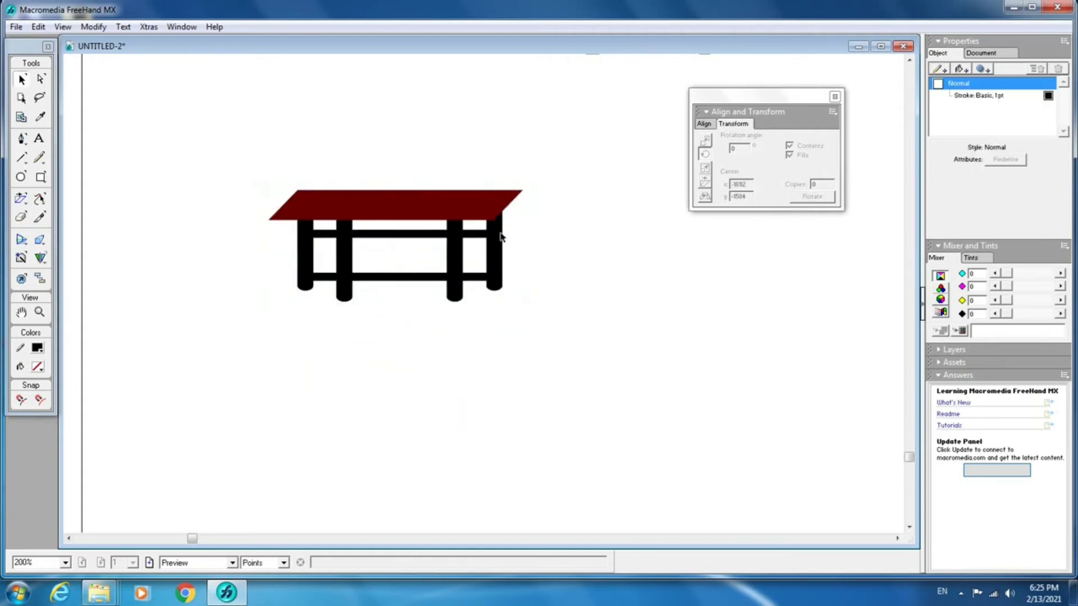
pyautogui.moveTo(483, 223); pyautogui.dragTo(536, 325)
pyautogui.click(490, 227)
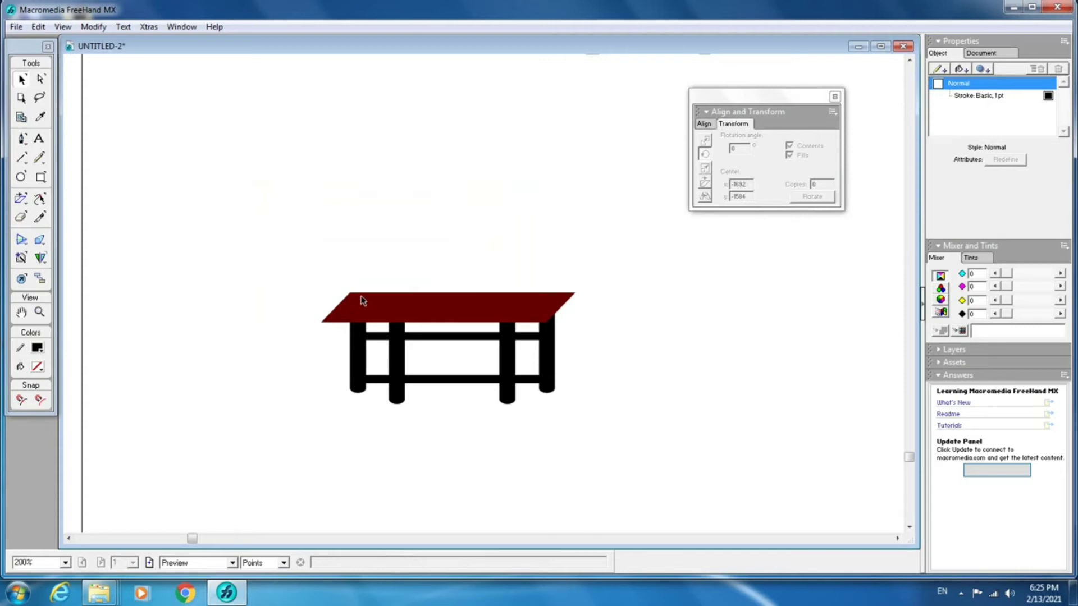
# Step: Draw a slanted four-sided tabletop outline above the table with the Pen tool and delete it
pyautogui.click(22, 138)
pyautogui.click(343, 197)
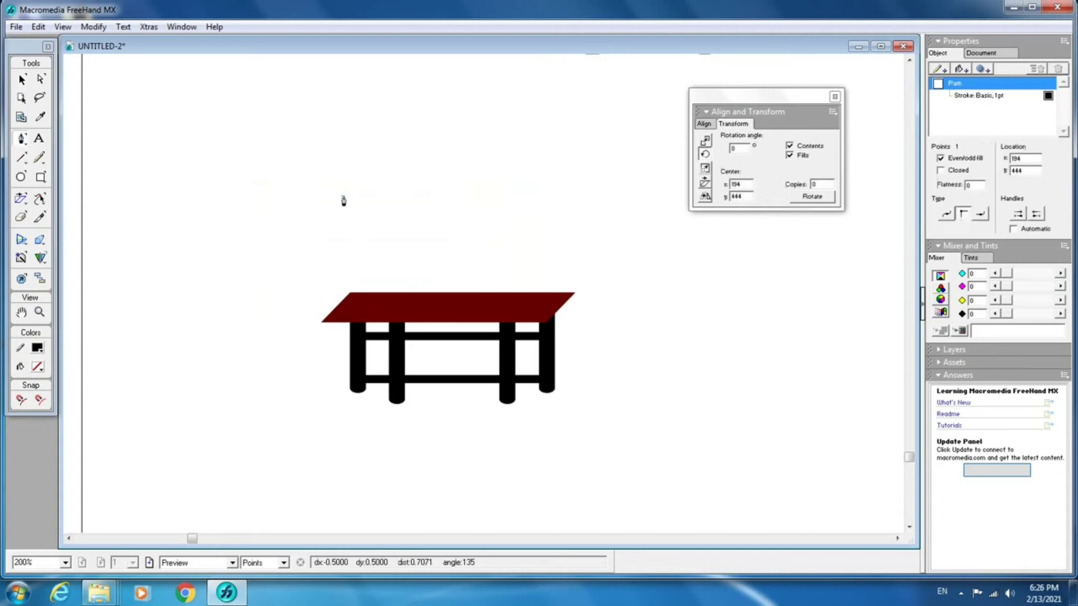
pyautogui.click(568, 196)
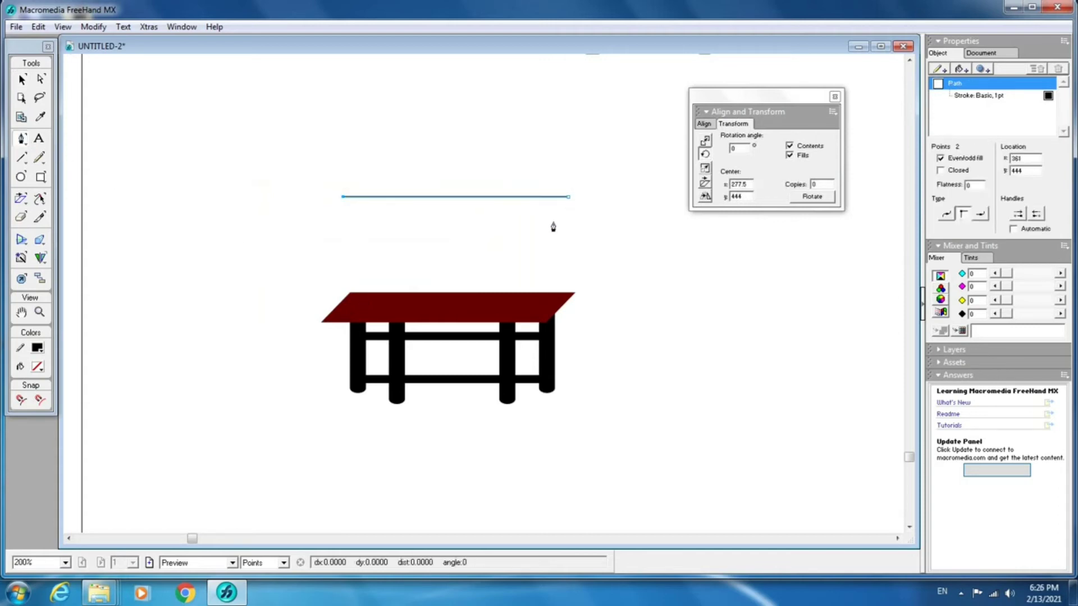
pyautogui.click(512, 252)
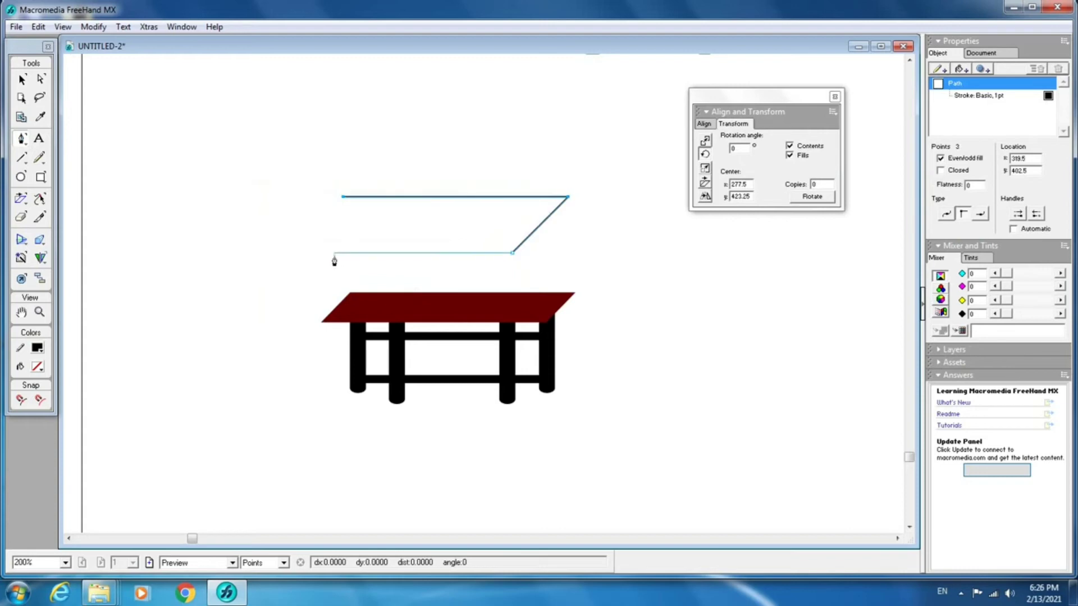
pyautogui.click(324, 253)
pyautogui.click(343, 196)
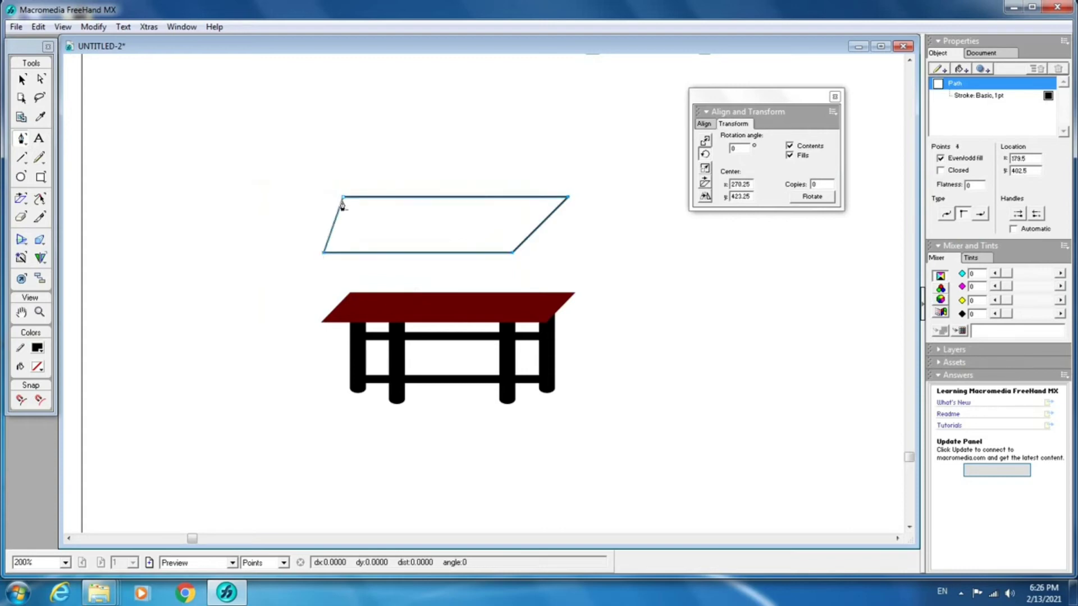
pyautogui.press('Delete')
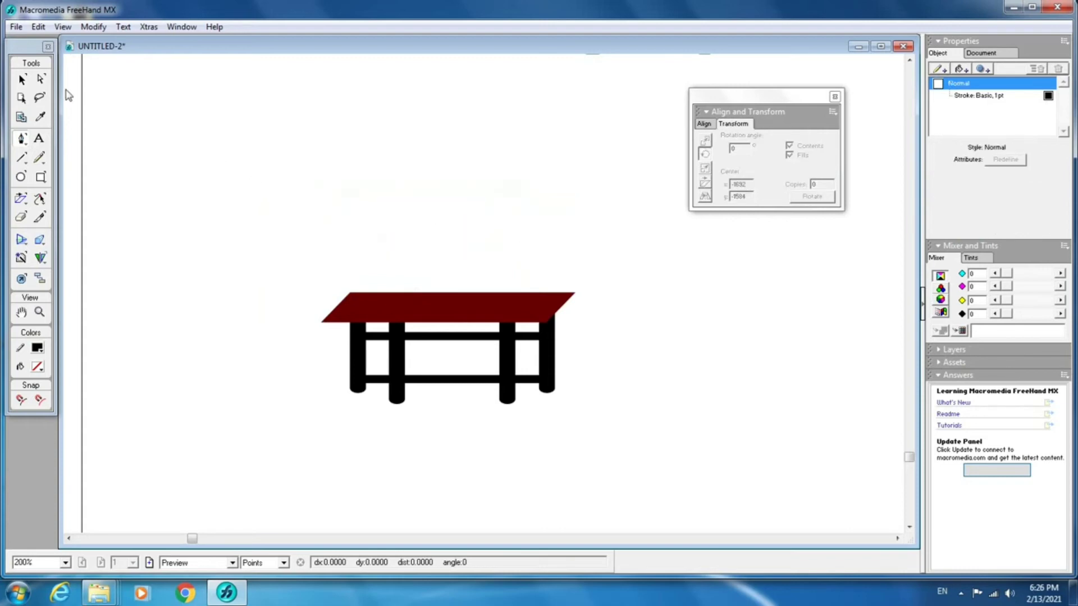
# Step: Delete the whole table drawing from the page
pyautogui.click(40, 79)
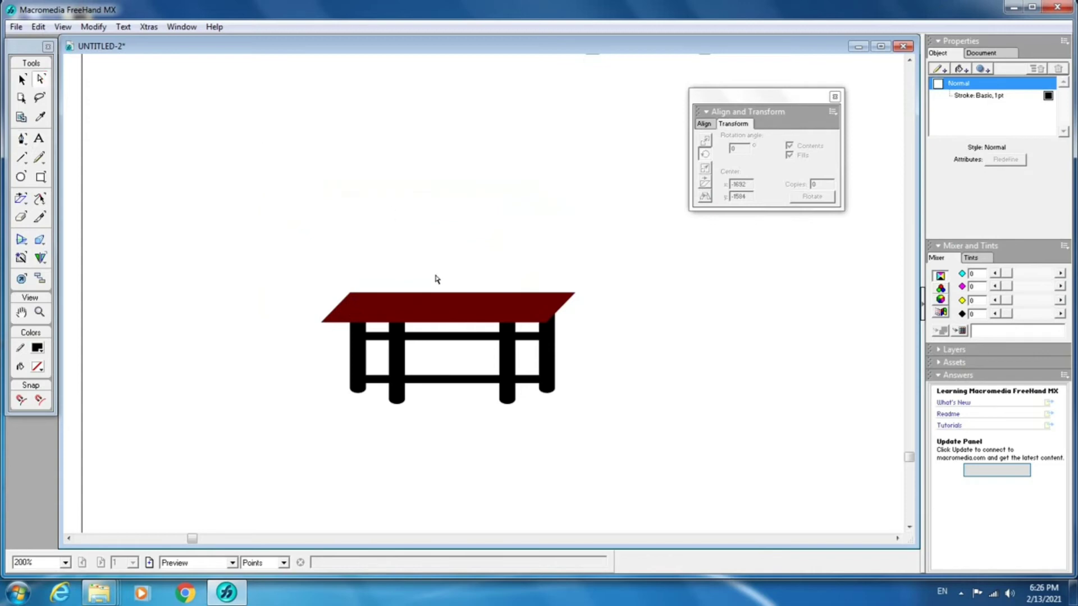
pyautogui.hotkey('ctrl', 'a')
pyautogui.press('Delete')
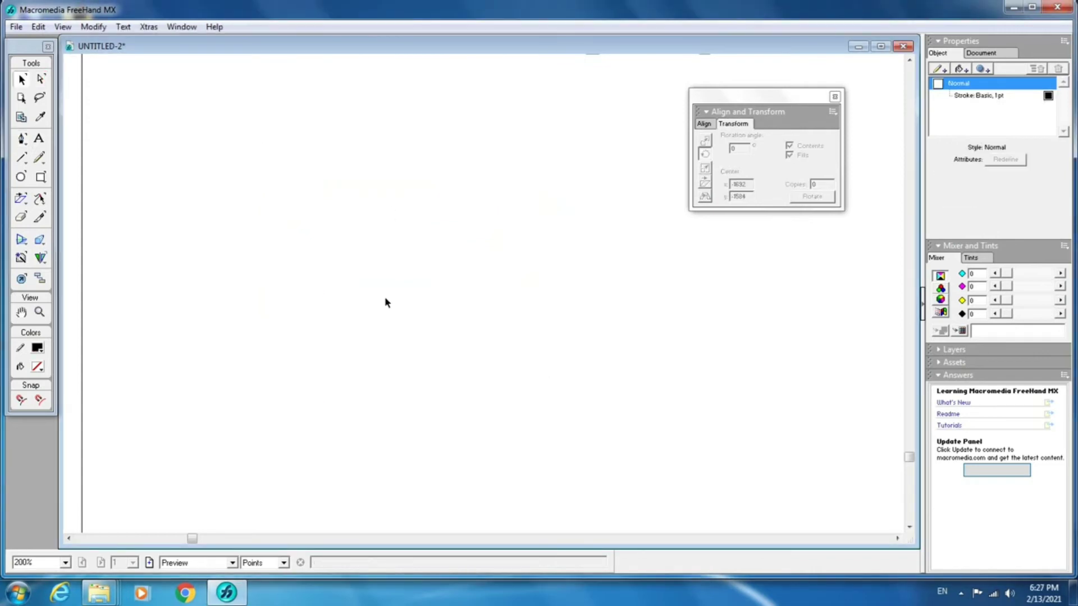
# Step: Draw a rounded rectangle about 134 by 58 points on the empty page
pyautogui.moveTo(43, 202); pyautogui.dragTo(124, 215)
pyautogui.click(43, 180)
pyautogui.moveTo(245, 204); pyautogui.dragTo(425, 283)
# Step: Bulge the rectangle's upper and lower edges outward and its sides inward with the Freeform tool, and delete the reshaped path
pyautogui.click(39, 198)
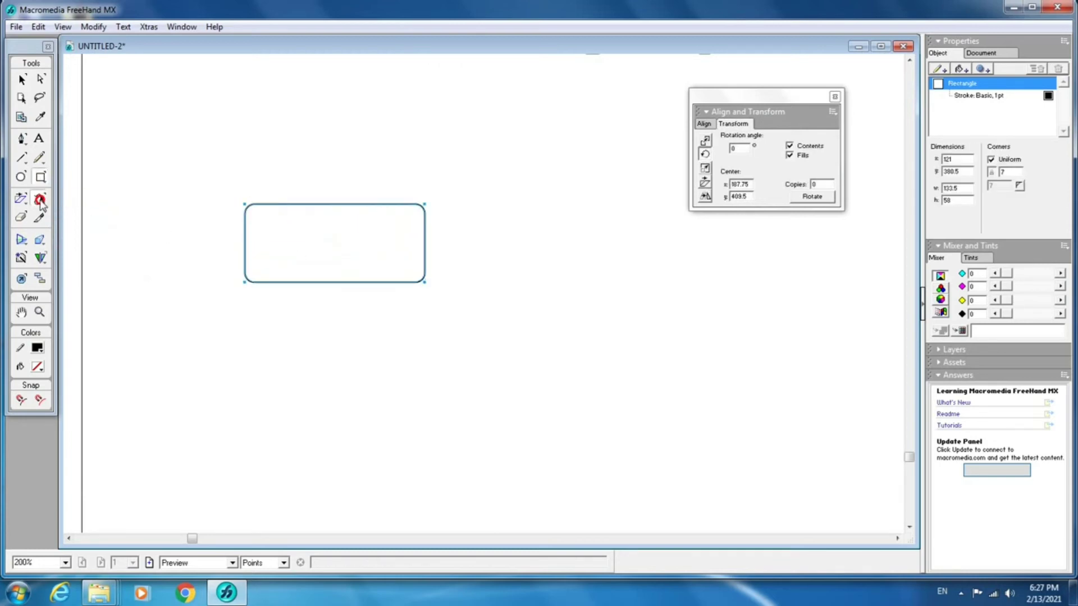
pyautogui.moveTo(323, 204); pyautogui.dragTo(327, 178)
pyautogui.moveTo(323, 285); pyautogui.dragTo(322, 308)
pyautogui.moveTo(423, 243); pyautogui.dragTo(399, 246)
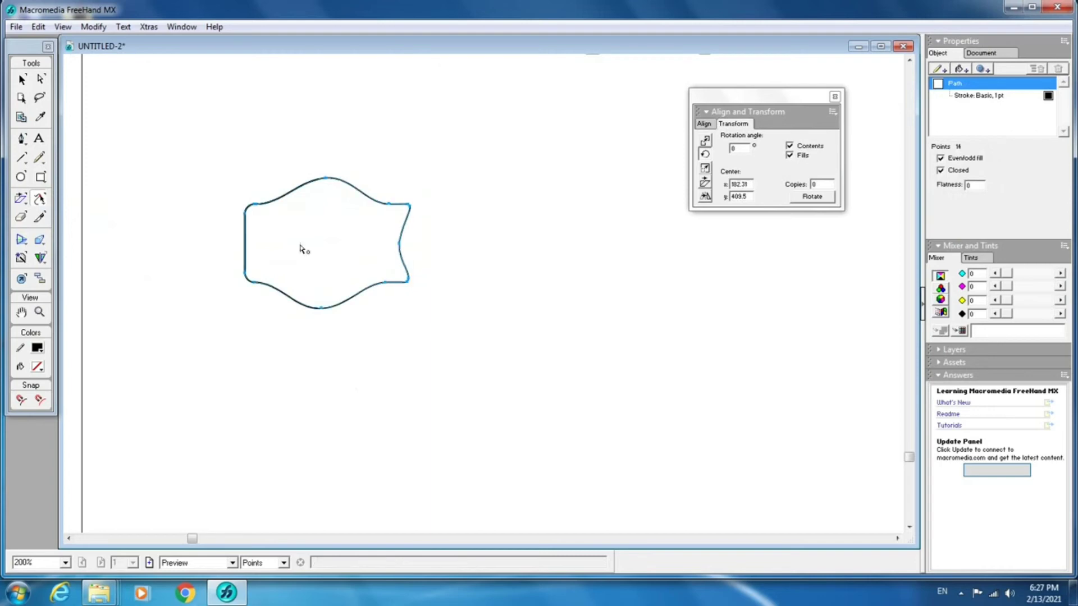
pyautogui.moveTo(246, 238); pyautogui.dragTo(268, 238)
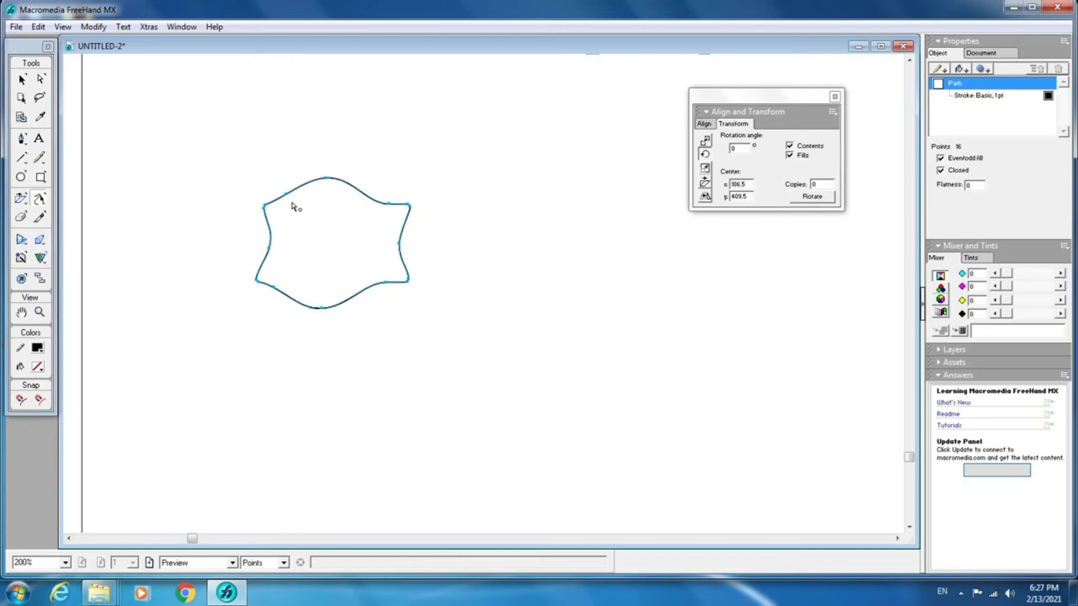
pyautogui.moveTo(288, 197); pyautogui.dragTo(287, 180)
pyautogui.press('Delete')
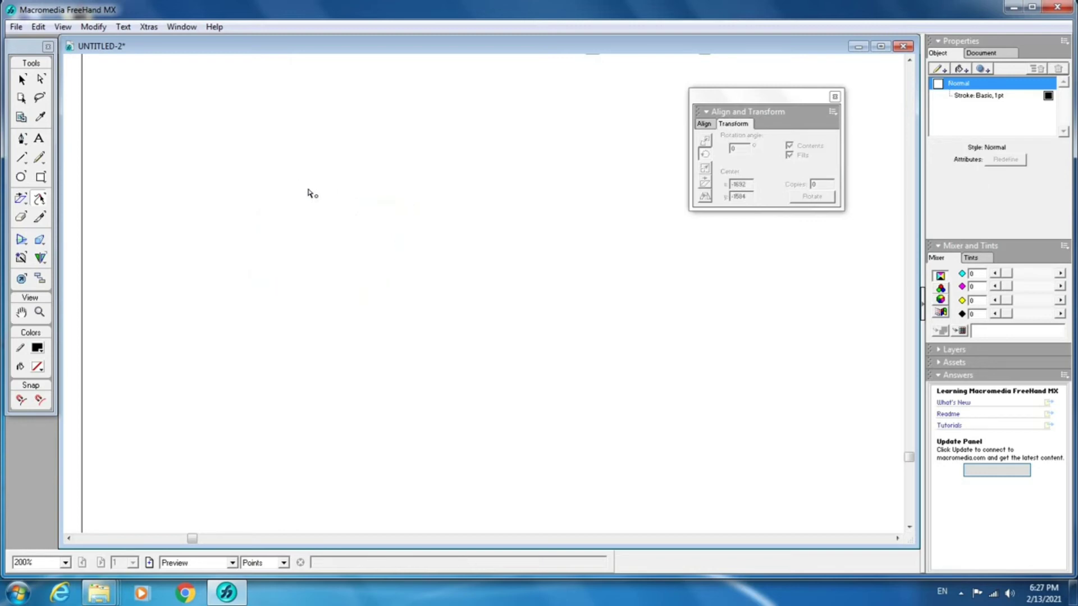
# Step: Draw a rounded rectangle about 278 by 158 points and make its whole outline jagged with the Roughen tool
pyautogui.moveTo(44, 205); pyautogui.dragTo(99, 227)
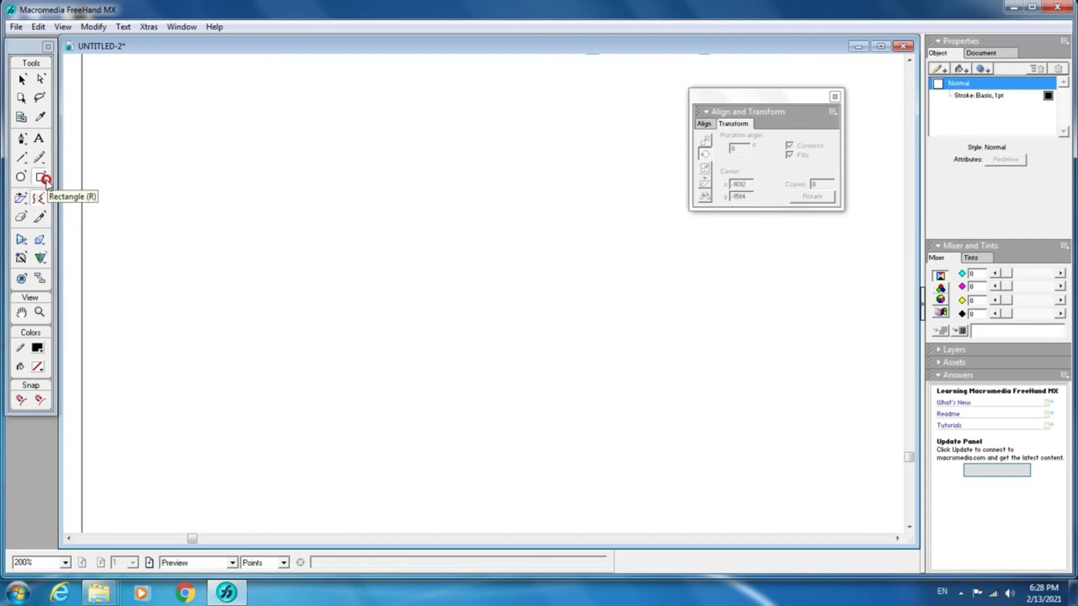
pyautogui.click(41, 177)
pyautogui.moveTo(210, 188); pyautogui.dragTo(584, 401)
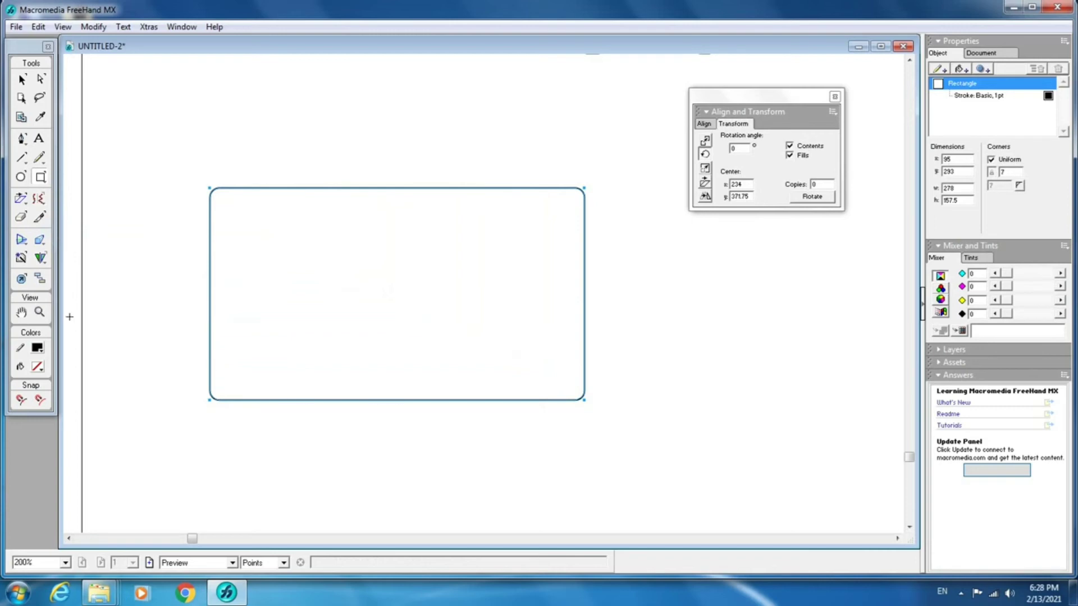
pyautogui.click(38, 200)
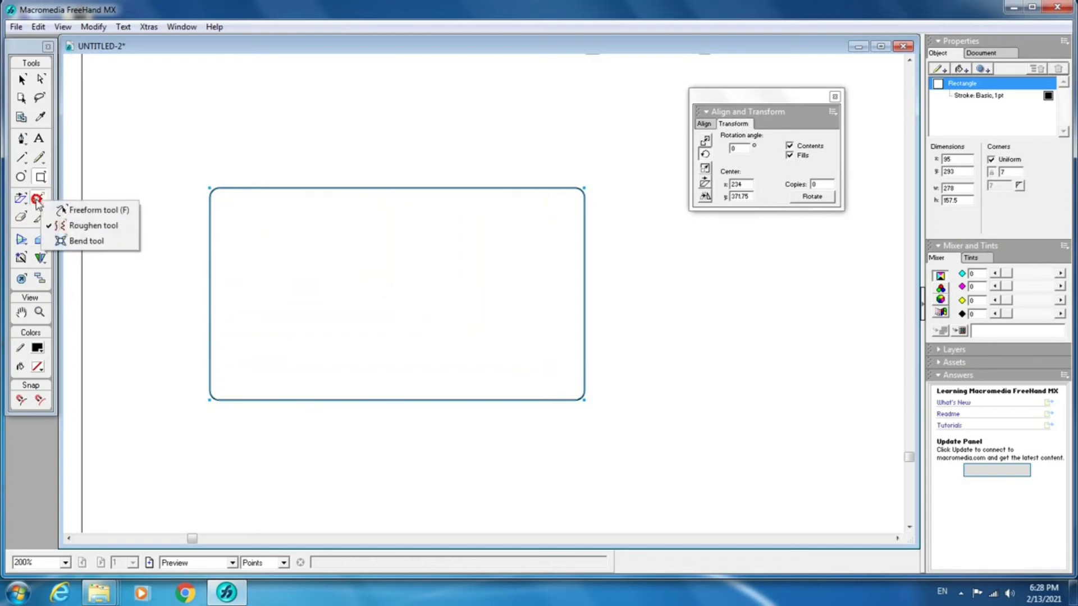
pyautogui.click(97, 226)
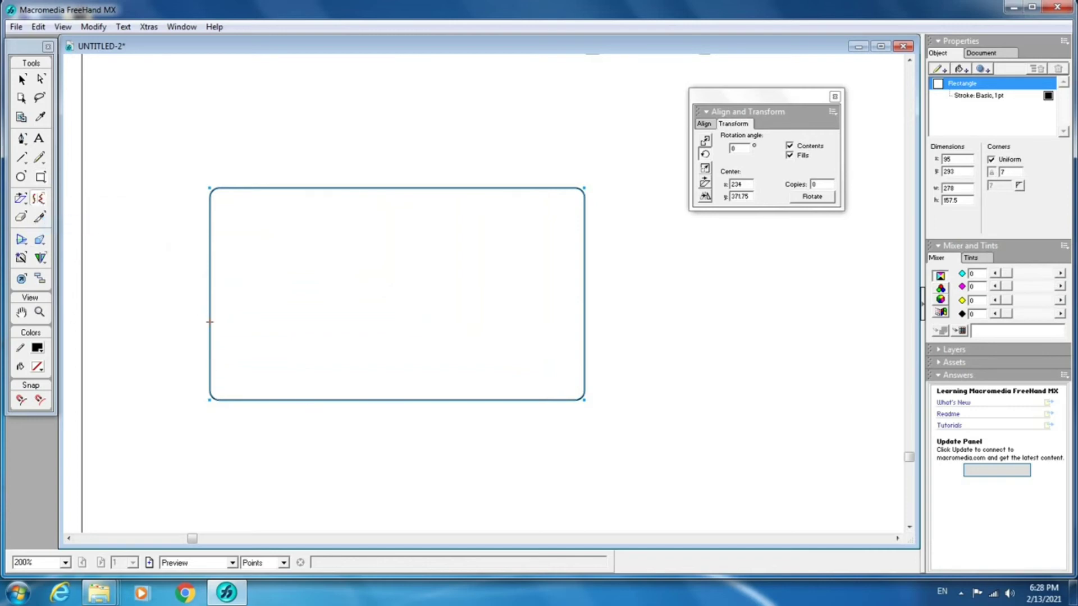
pyautogui.moveTo(210, 314); pyautogui.dragTo(209, 284)
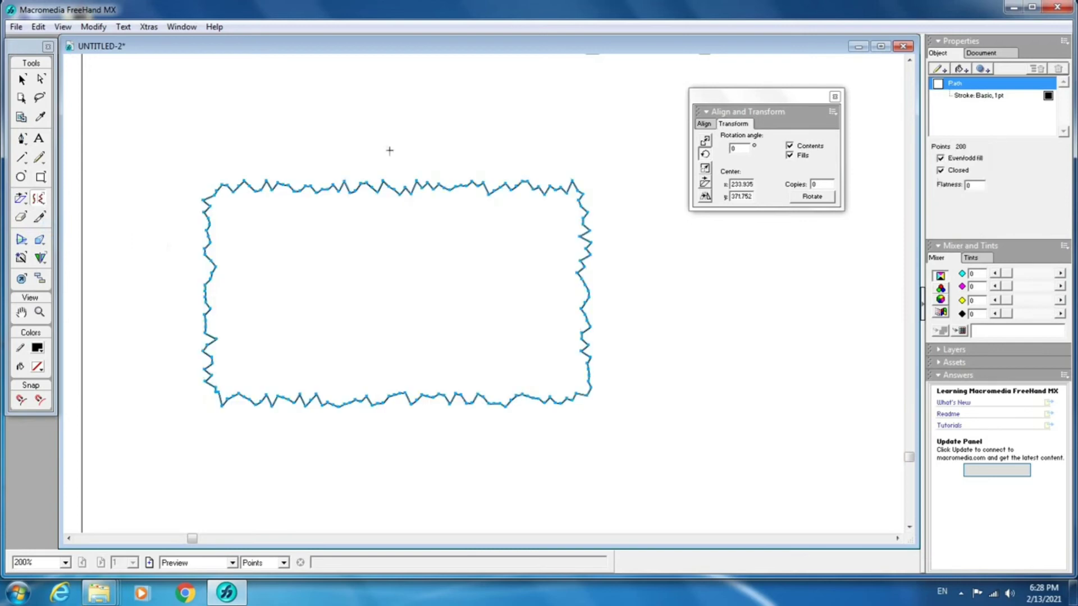
# Step: Delete the roughened rectangle
pyautogui.click(22, 79)
pyautogui.click(217, 112)
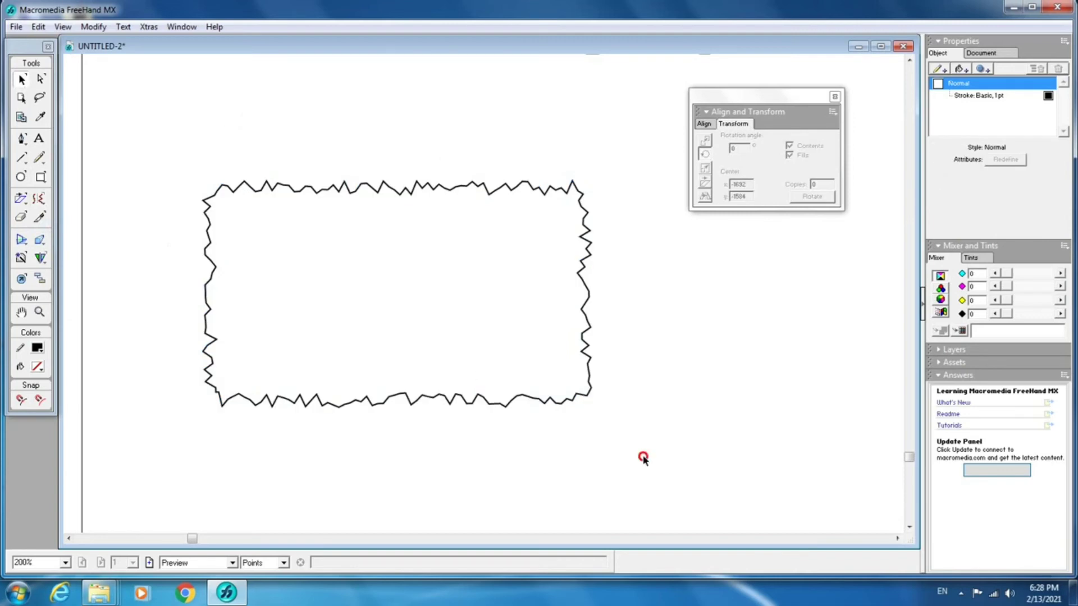
pyautogui.moveTo(644, 458); pyautogui.dragTo(154, 140)
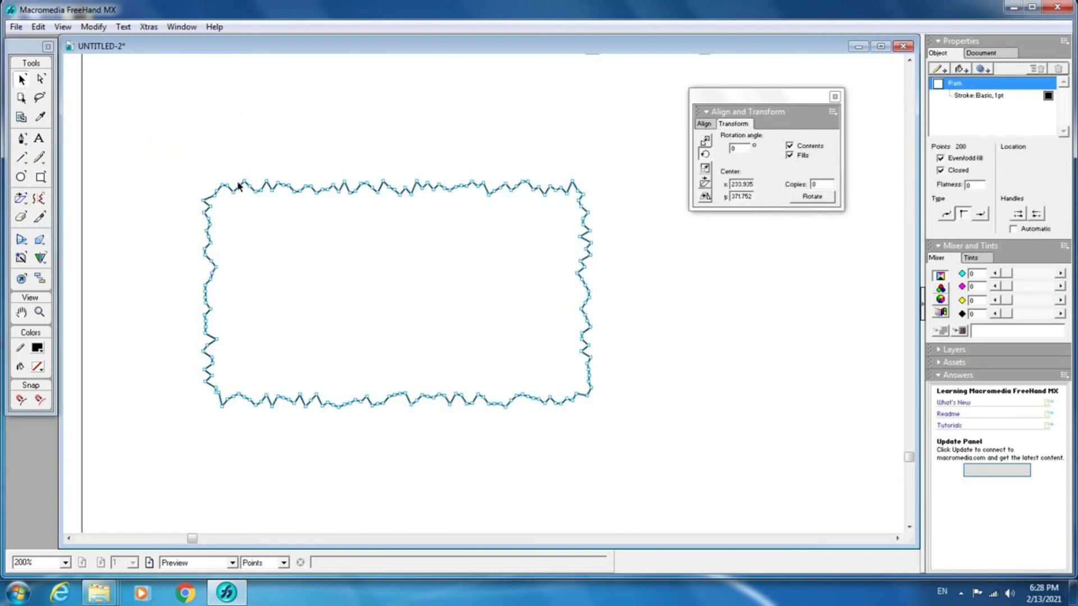
pyautogui.press('Delete')
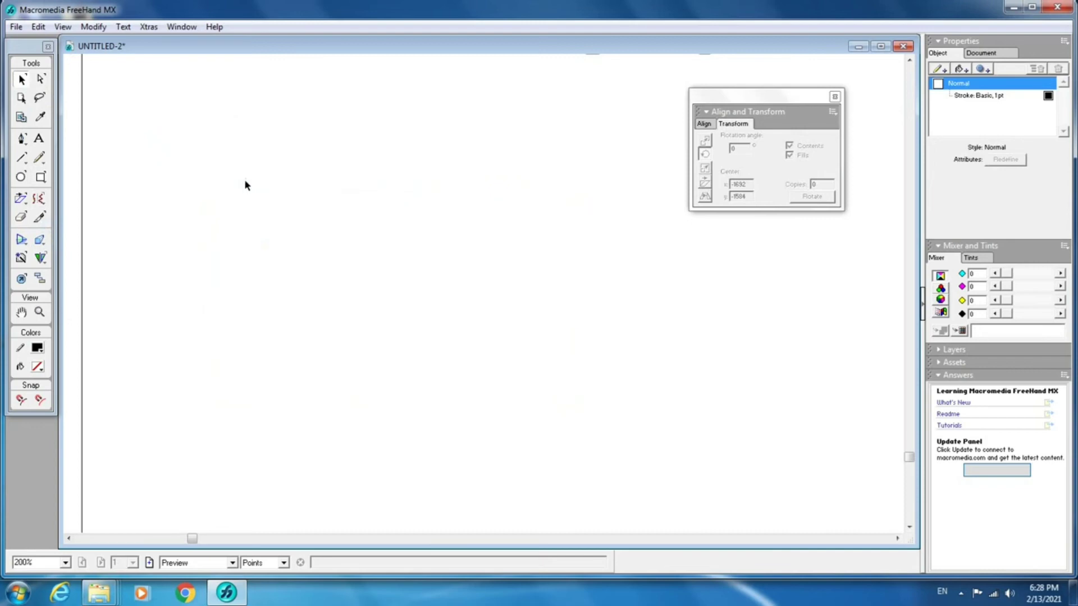
# Step: Draw a rounded rectangle about 237 by 179 points and warp it with the Bend tool from near its upper edge
pyautogui.click(39, 199)
pyautogui.moveTo(41, 202); pyautogui.dragTo(95, 245)
pyautogui.click(40, 178)
pyautogui.moveTo(231, 141); pyautogui.dragTo(550, 383)
pyautogui.click(38, 198)
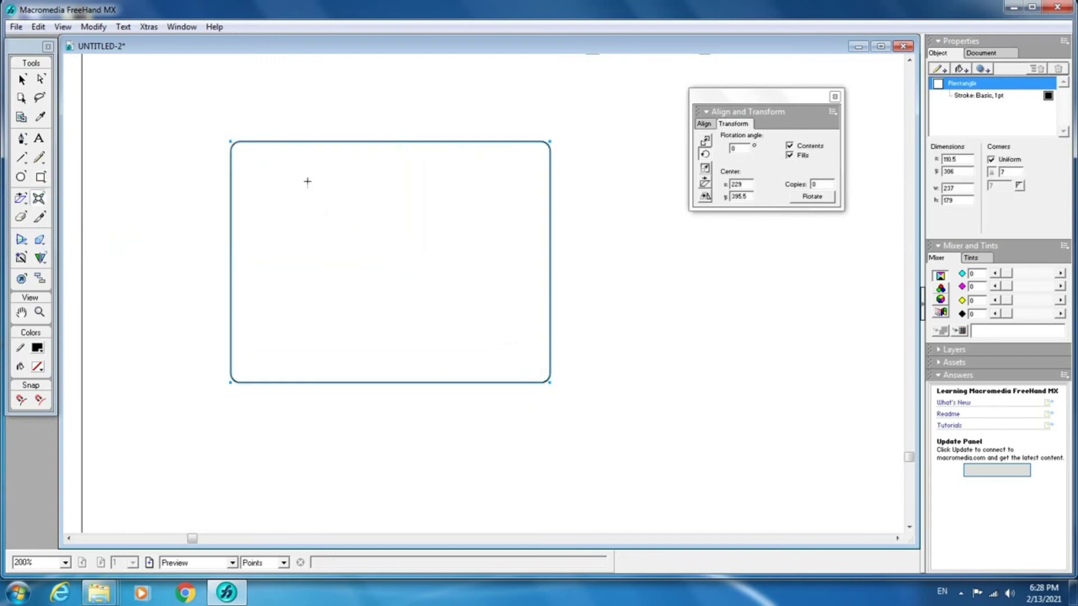
pyautogui.moveTo(360, 148); pyautogui.dragTo(496, 207)
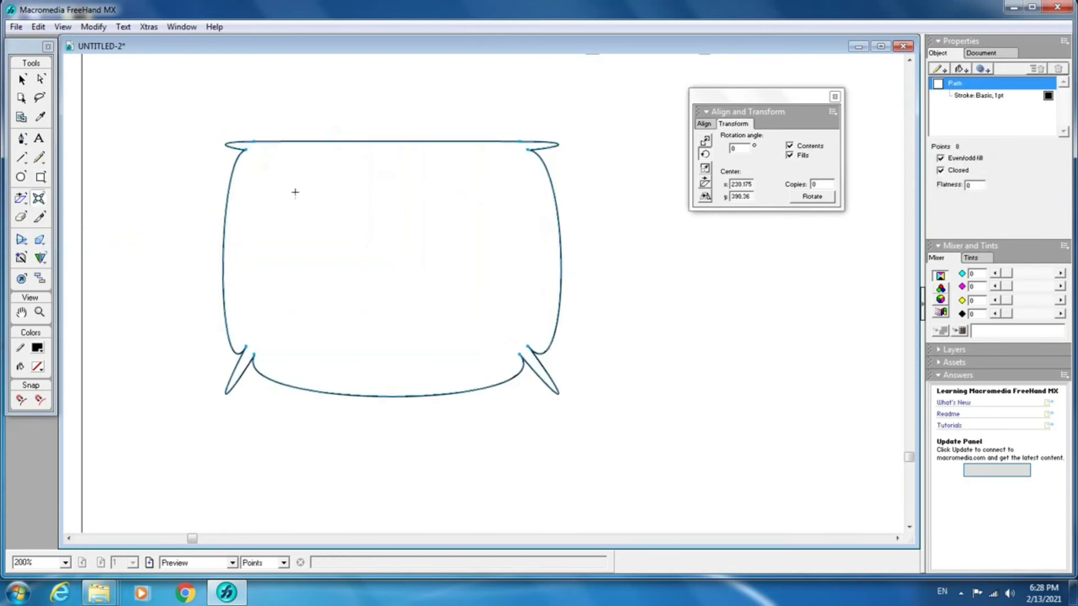
# Step: Draw a circle about 95 points wide below the warped rectangle and bend it into a rounded diamond with the Bend tool
pyautogui.click(21, 177)
pyautogui.scroll(-5, 601, 348)
pyautogui.moveTo(330, 290); pyautogui.dragTo(458, 415)
pyautogui.click(38, 199)
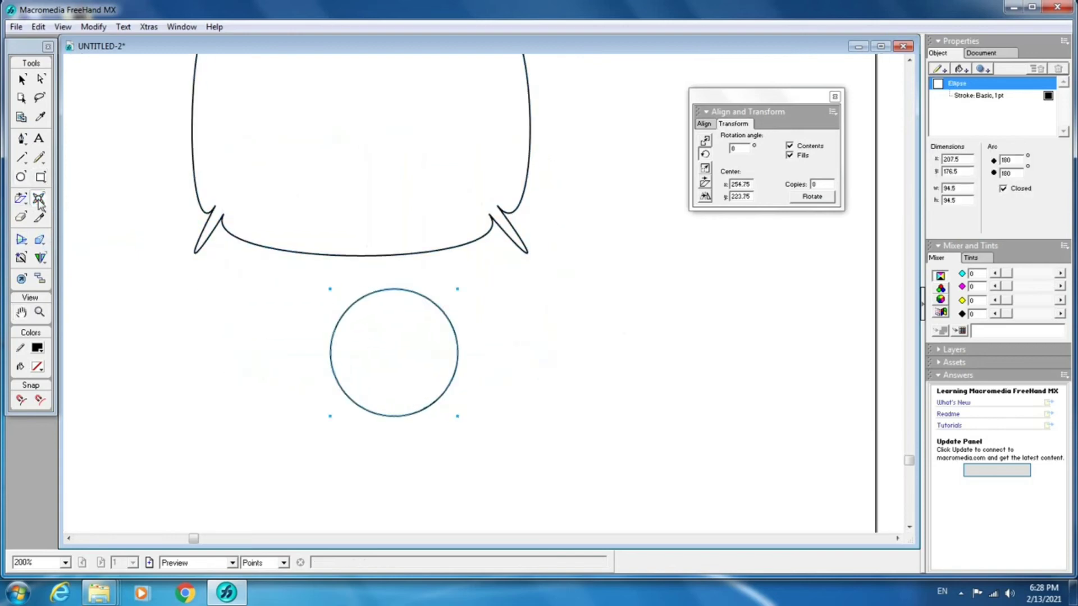
pyautogui.moveTo(385, 337); pyautogui.dragTo(348, 291)
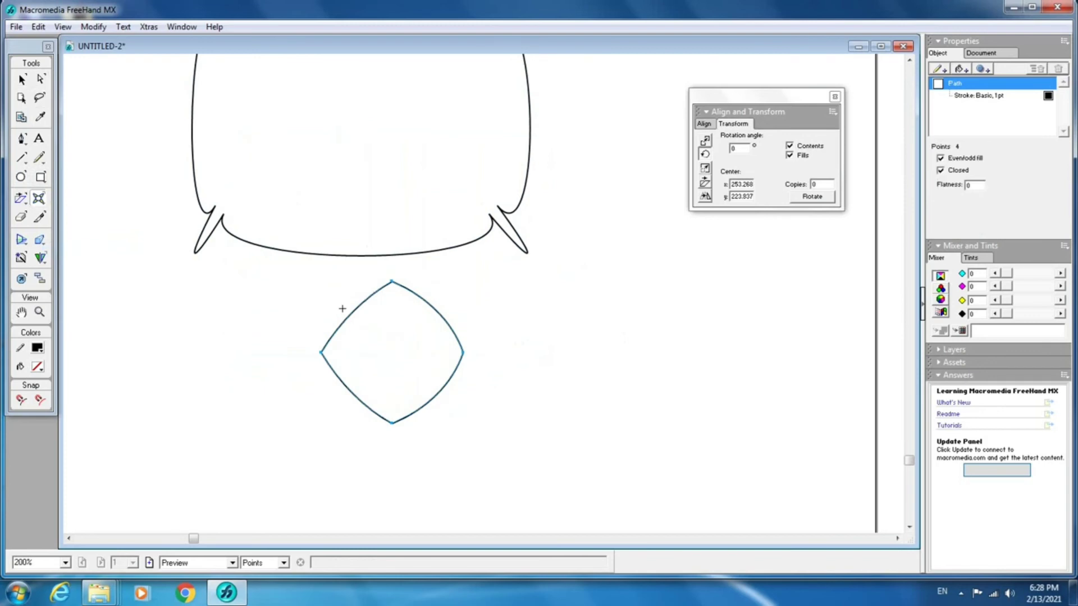
pyautogui.click(411, 327)
pyautogui.moveTo(442, 336); pyautogui.dragTo(460, 341)
# Step: Delete both the warped rectangle and the bent circle
pyautogui.click(23, 79)
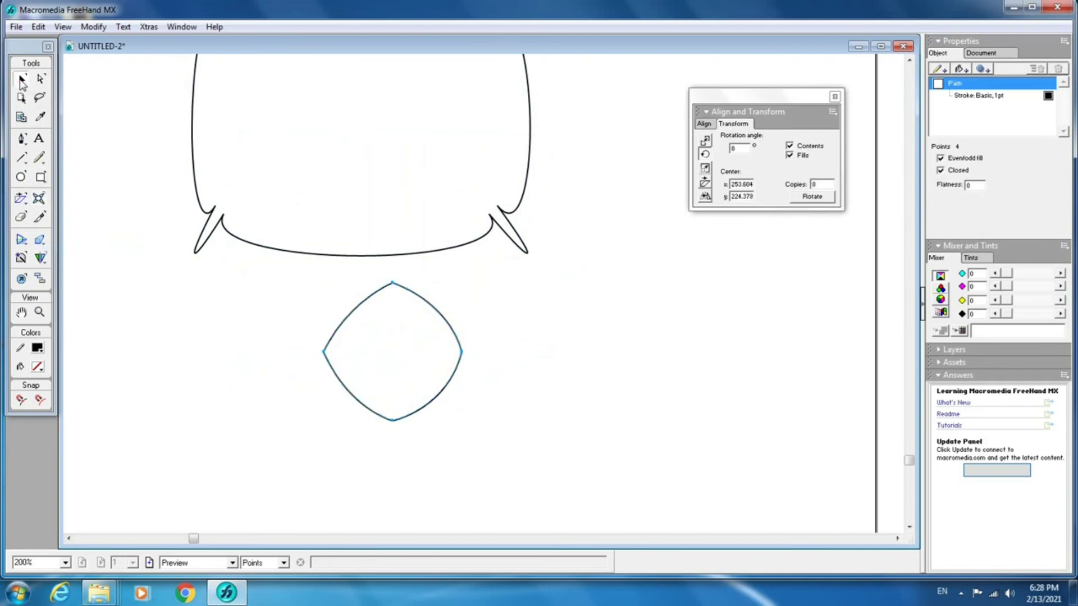
pyautogui.moveTo(402, 303); pyautogui.dragTo(182, 141)
pyautogui.click(564, 321)
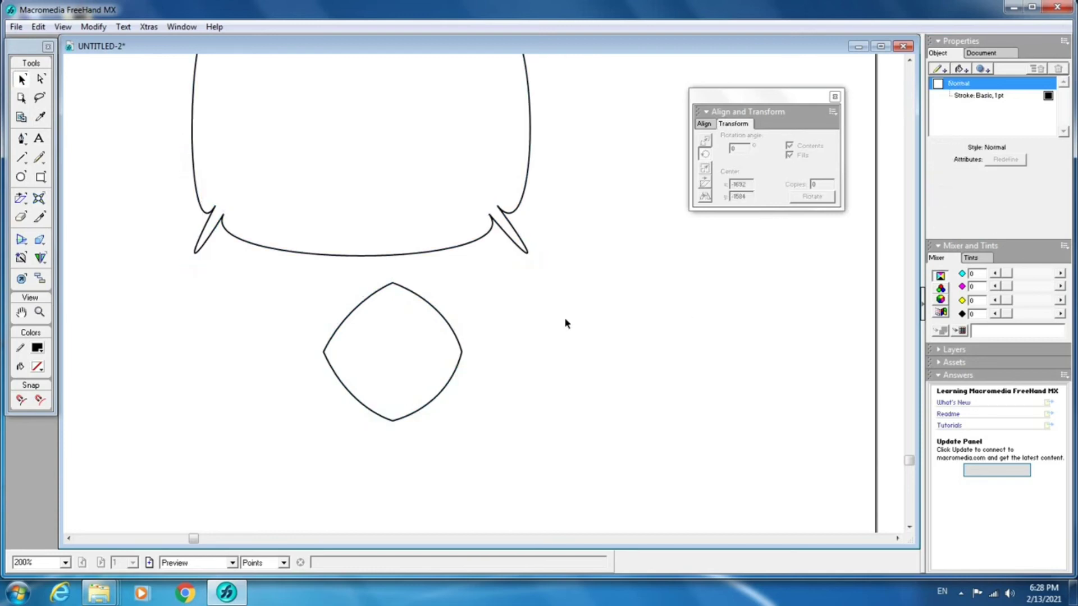
pyautogui.hotkey('ctrl', 'a')
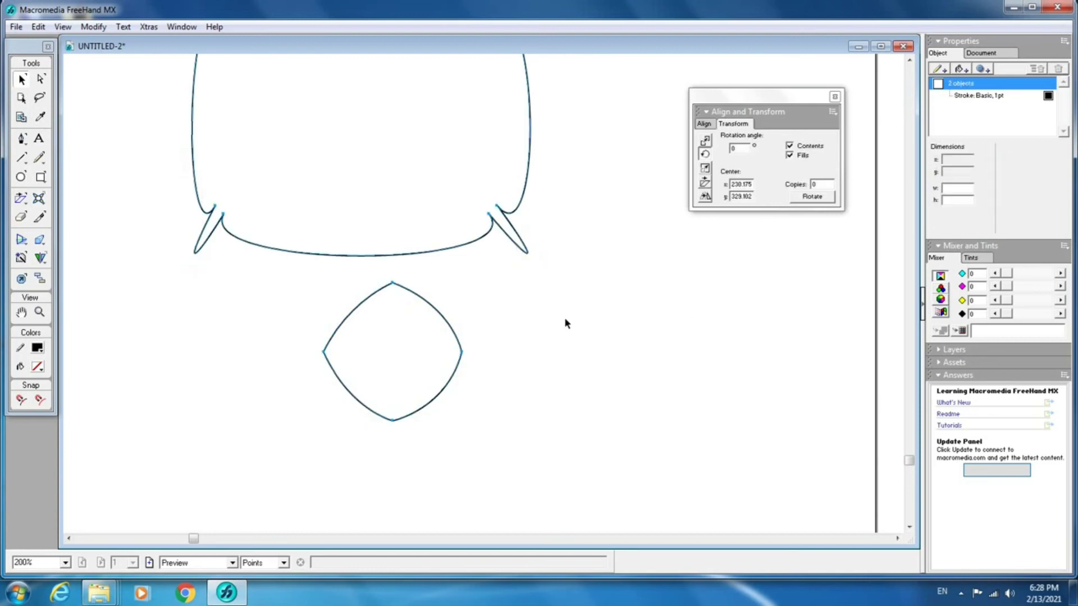
pyautogui.press('Delete')
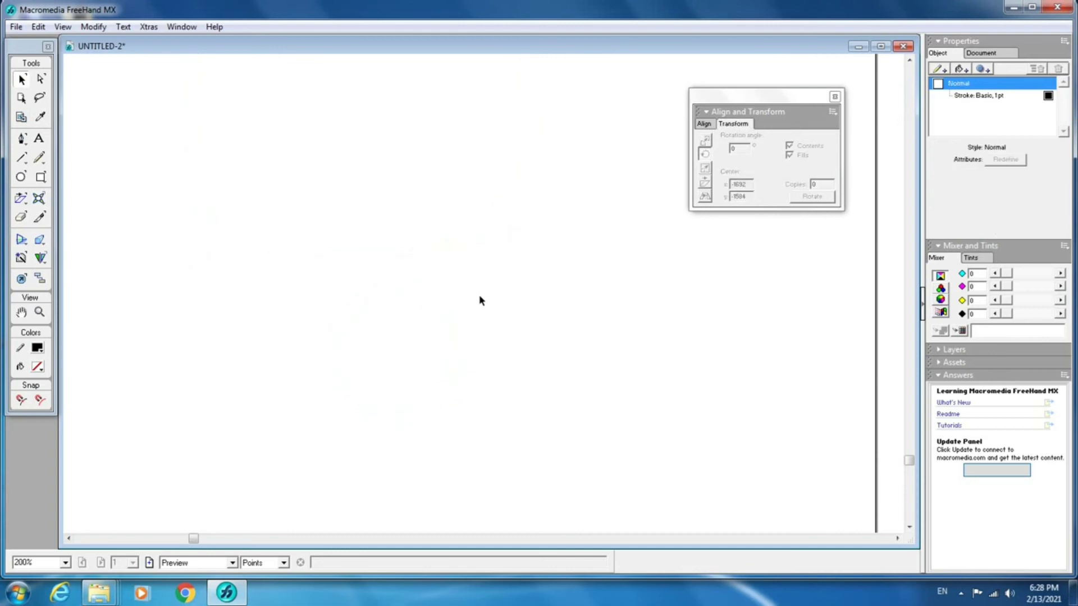
# Step: Draw a closed 16-point star with eight uneven spikes using the Pen tool
pyautogui.click(22, 140)
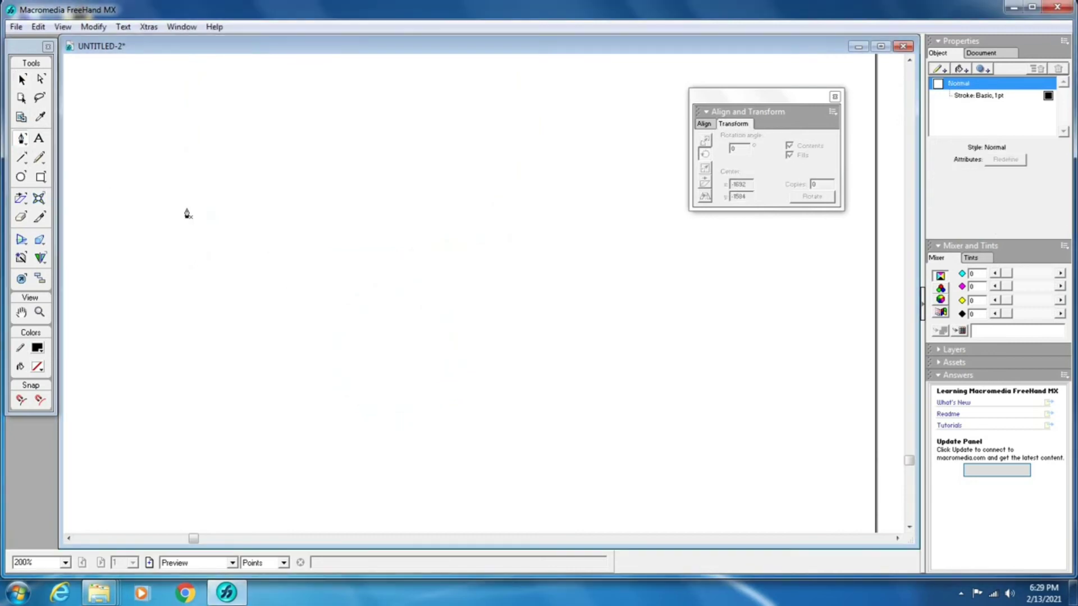
pyautogui.click(302, 233)
pyautogui.click(270, 161)
pyautogui.click(332, 200)
pyautogui.click(345, 135)
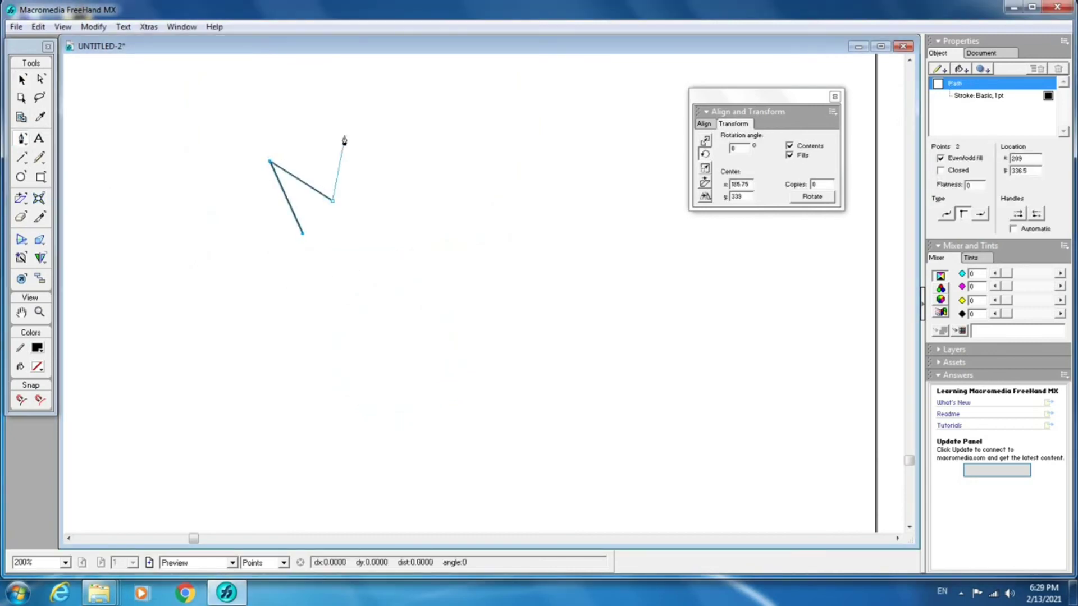
pyautogui.click(367, 198)
pyautogui.click(414, 139)
pyautogui.click(389, 211)
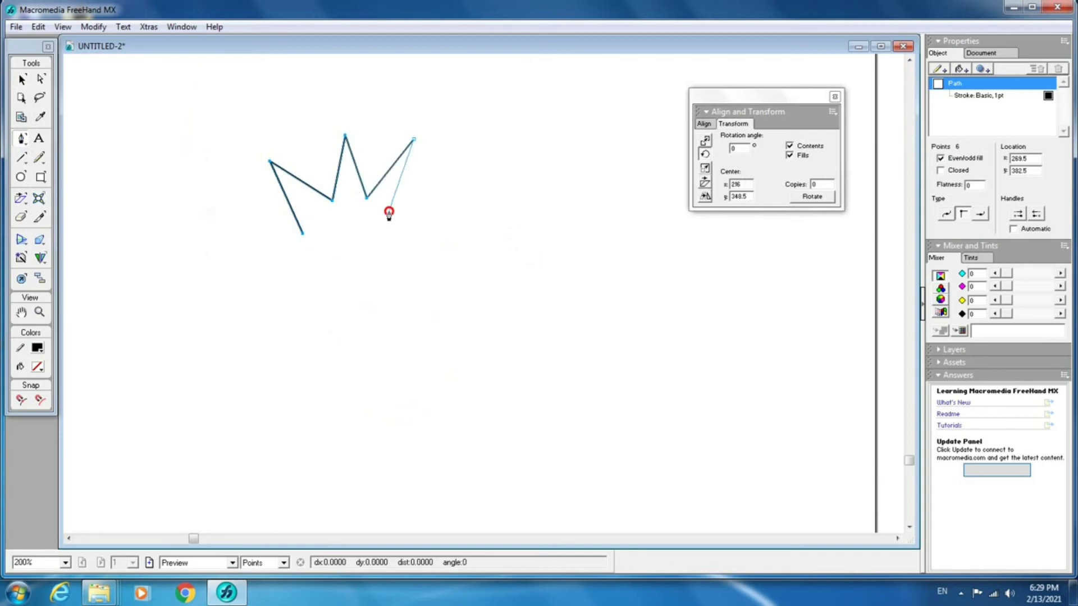
pyautogui.click(465, 198)
pyautogui.click(393, 239)
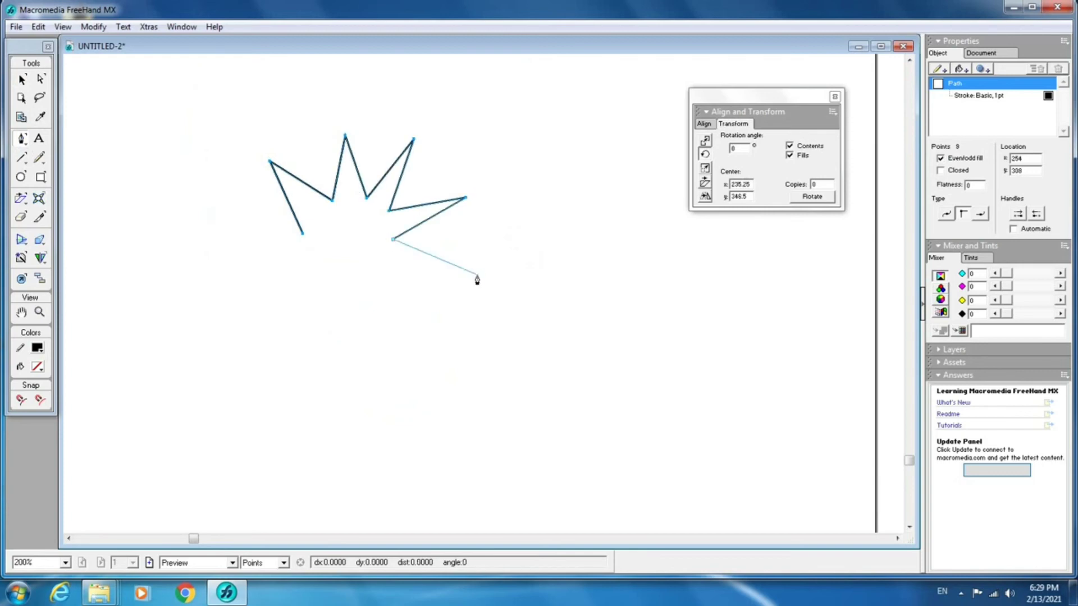
pyautogui.click(477, 275)
pyautogui.click(384, 267)
pyautogui.click(400, 331)
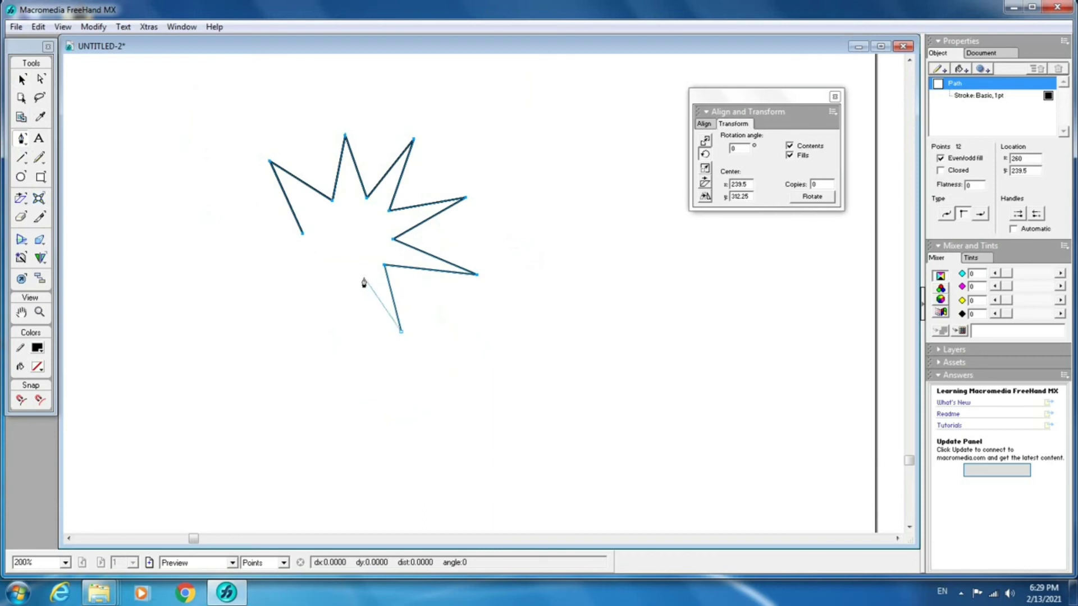
pyautogui.click(353, 278)
pyautogui.click(341, 343)
pyautogui.click(325, 276)
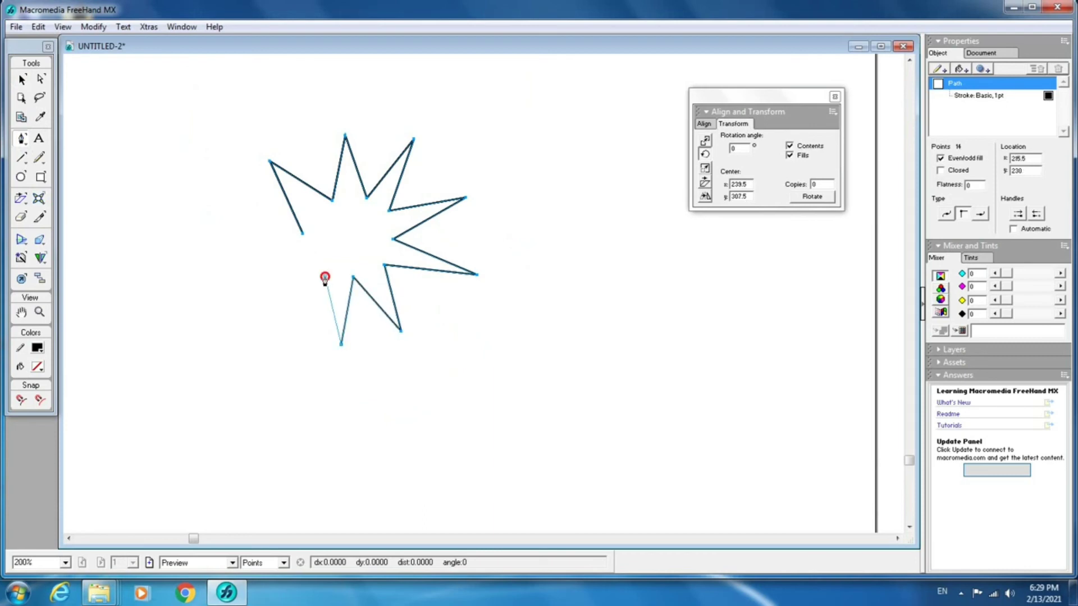
pyautogui.click(238, 291)
pyautogui.click(302, 236)
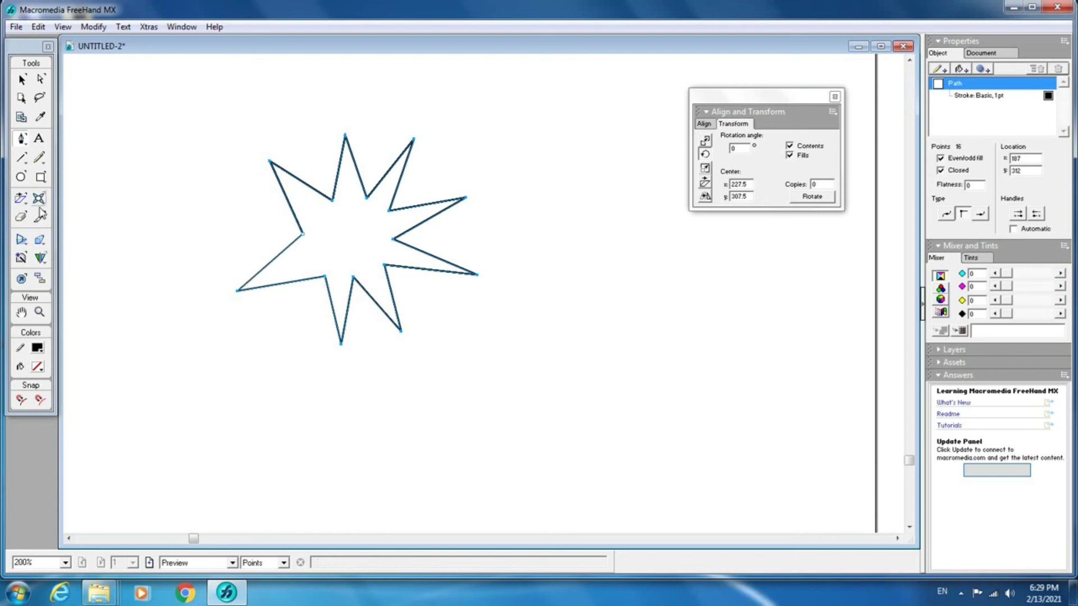
# Step: Warp the star into a flower with rounded petals by bending it from its centre with the Bend tool
pyautogui.moveTo(39, 202); pyautogui.dragTo(101, 240)
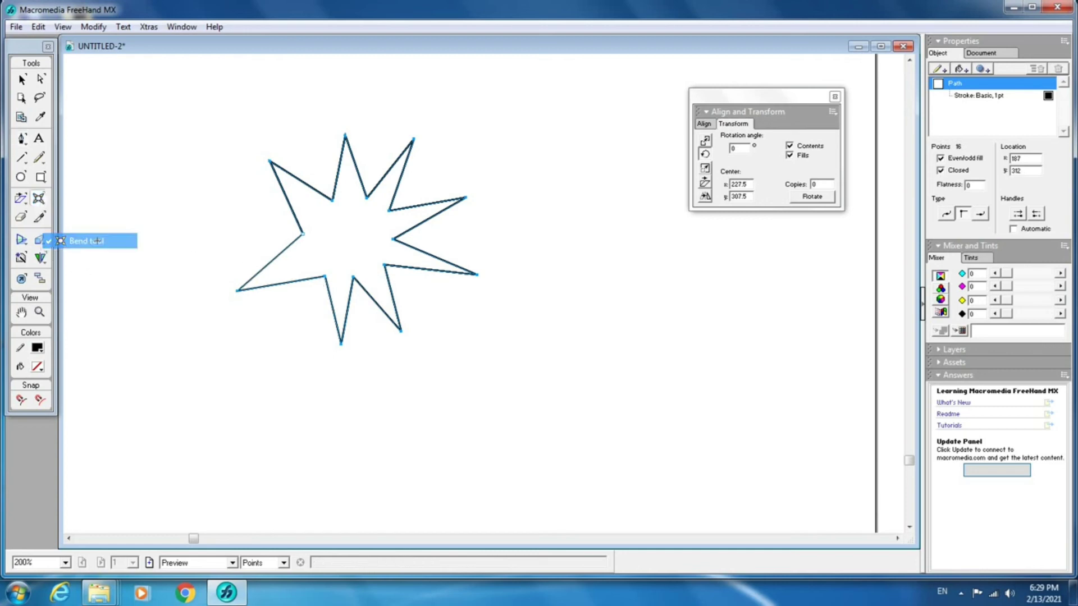
pyautogui.moveTo(392, 249); pyautogui.dragTo(418, 287)
pyautogui.moveTo(359, 248); pyautogui.dragTo(380, 257)
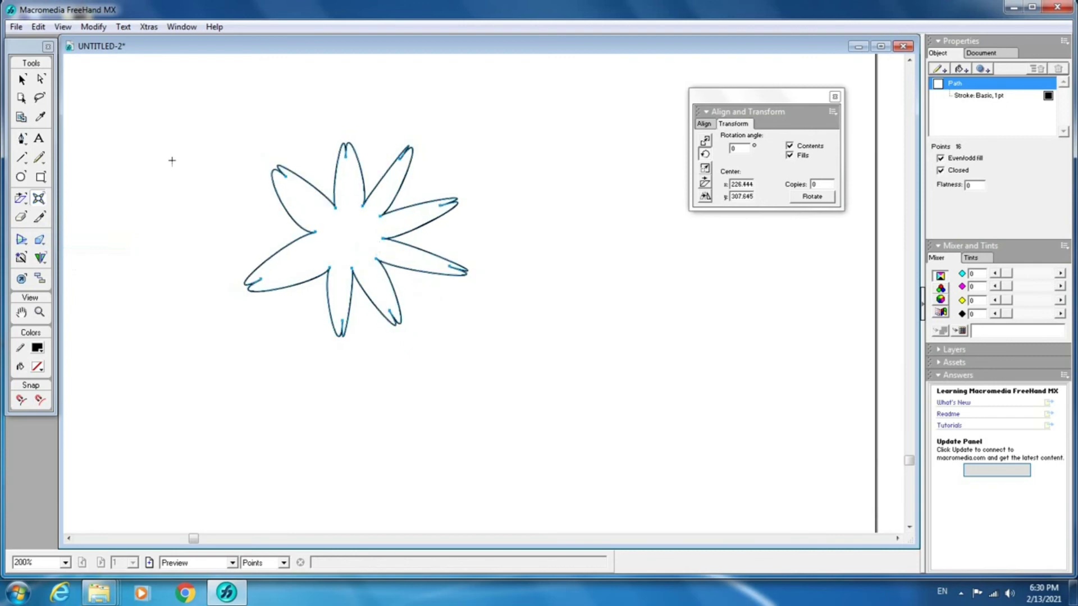
# Step: Move the flower slightly down and to the right on the page
pyautogui.click(40, 80)
pyautogui.click(208, 135)
pyautogui.moveTo(337, 188); pyautogui.dragTo(361, 234)
pyautogui.click(22, 80)
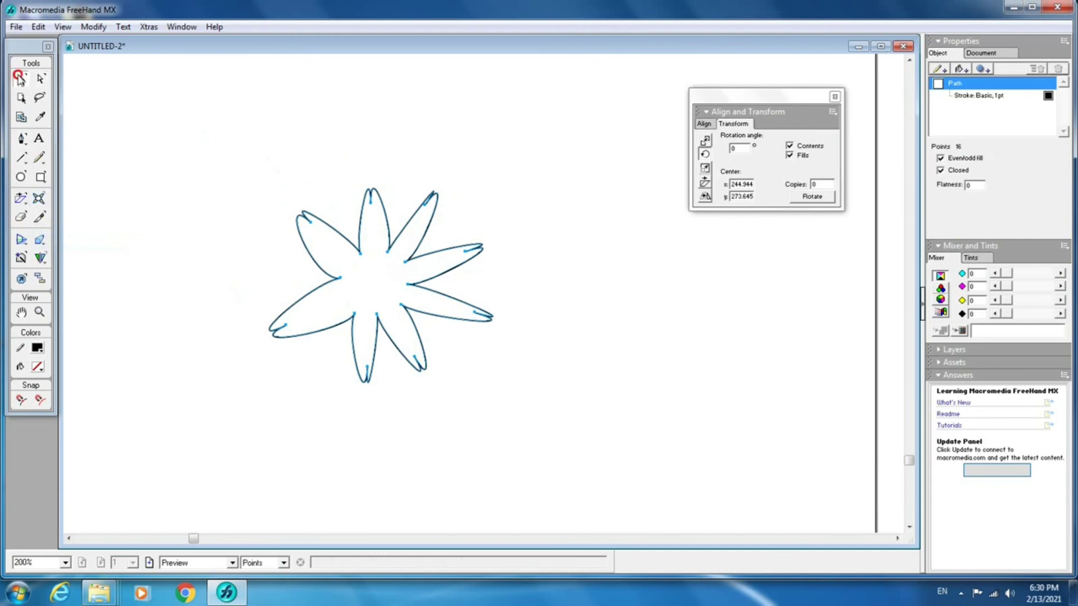
# Step: Create a smaller scaled copy of the flower inside the original
pyautogui.click(337, 244)
pyautogui.click(350, 244)
pyautogui.click(415, 224)
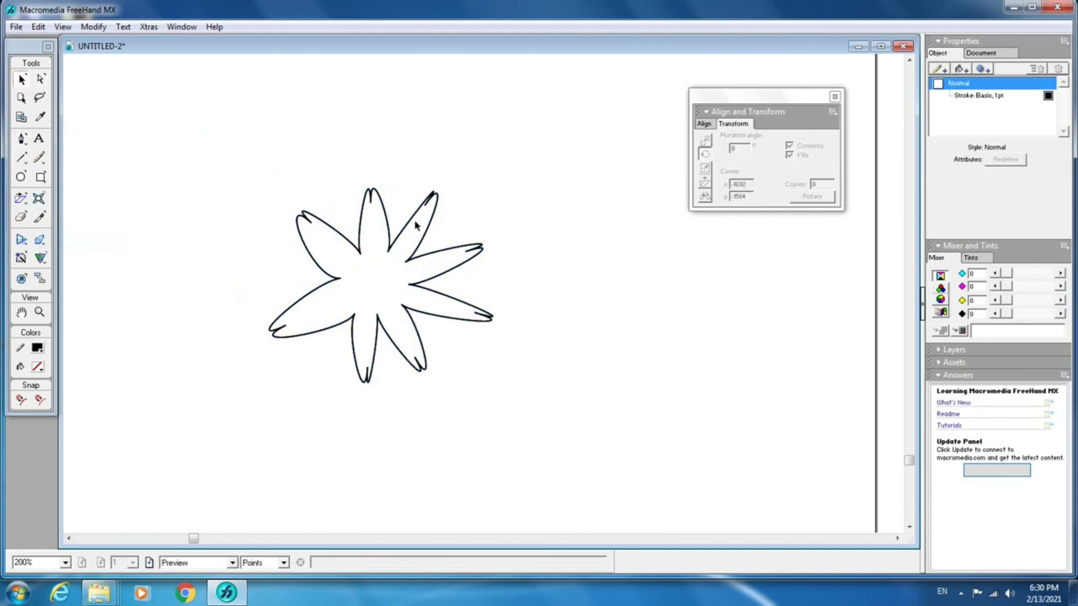
pyautogui.doubleClick(416, 216)
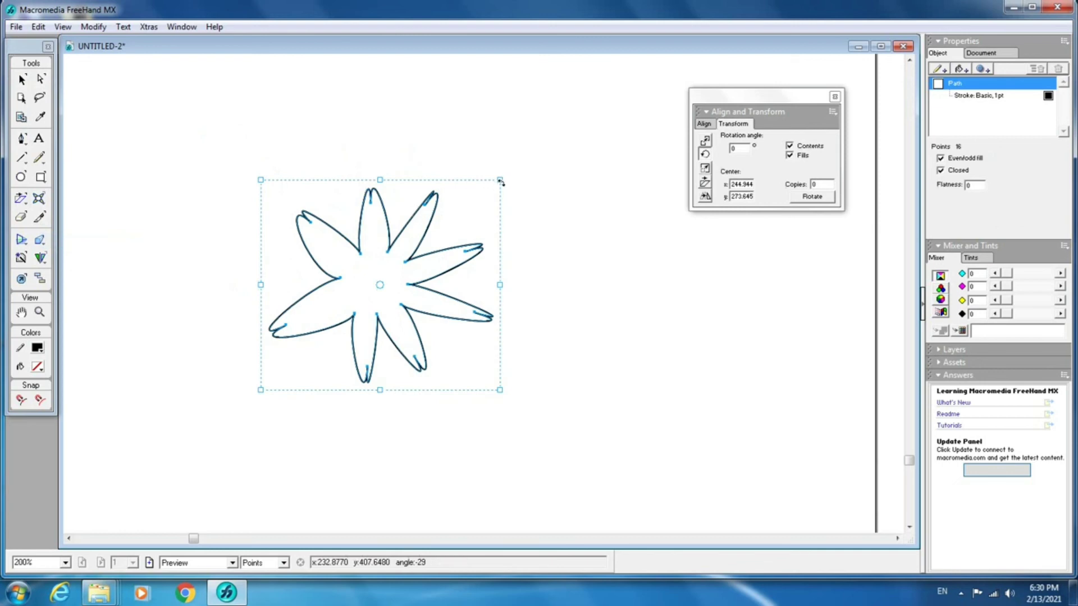
pyautogui.moveTo(500, 179); pyautogui.dragTo(308, 185)
# Step: Align both flowers to each other's centre horizontally and vertically
pyautogui.moveTo(253, 163); pyautogui.dragTo(559, 410)
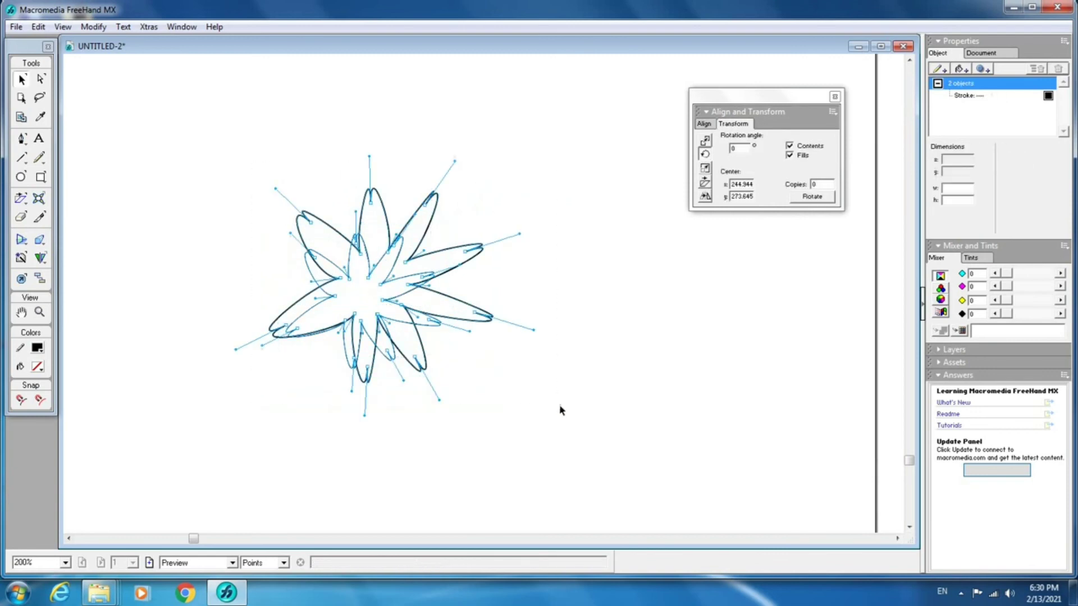
pyautogui.click(704, 124)
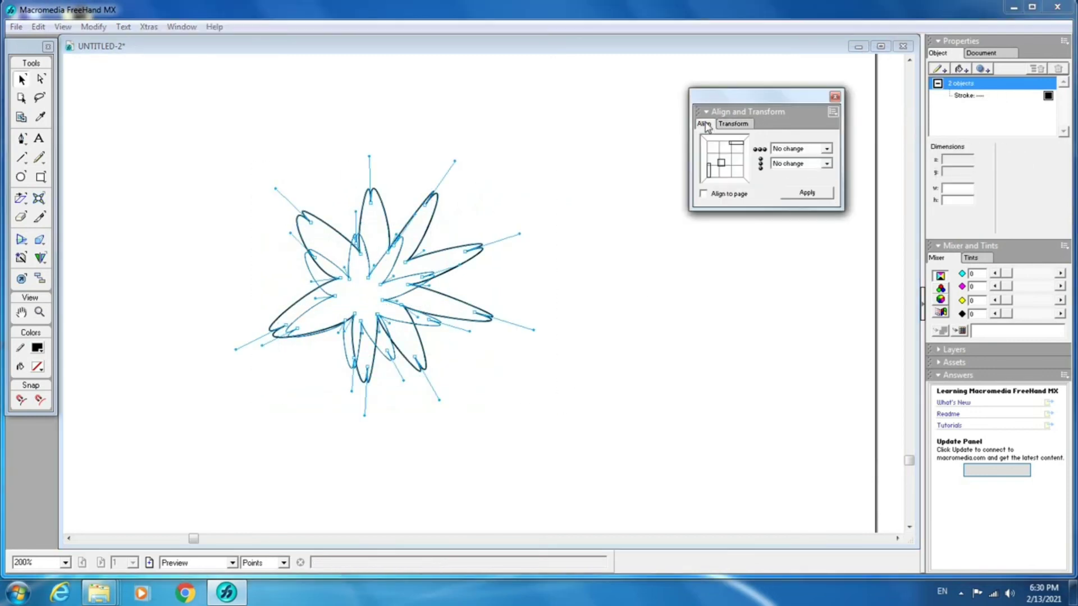
pyautogui.click(726, 159)
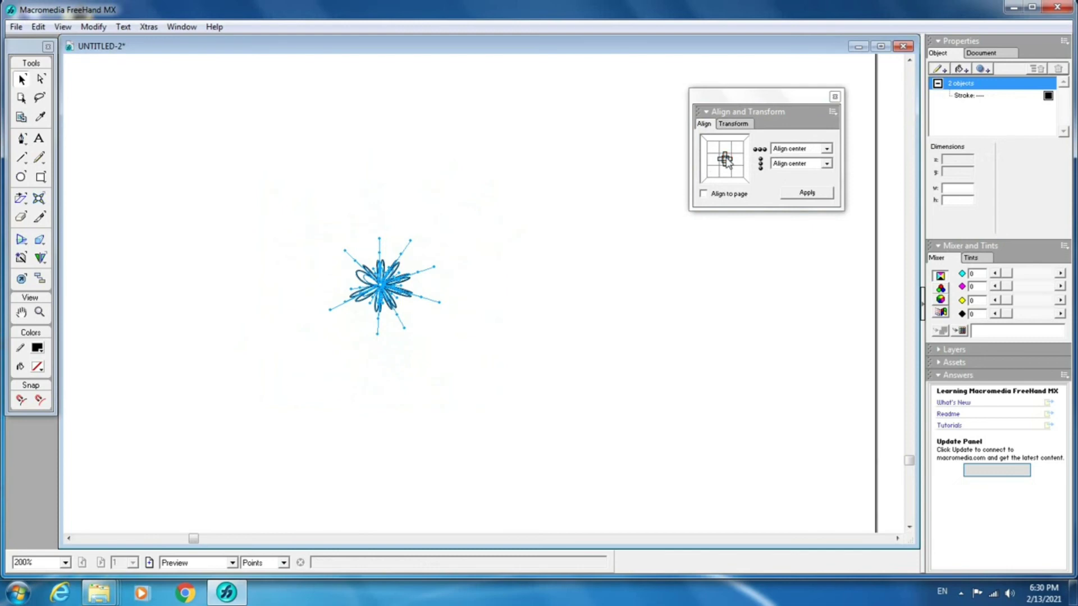
pyautogui.click(518, 255)
# Step: Set the outer flower's stroke width to 0.5 pt
pyautogui.hotkey('ctrl', 'space')
pyautogui.moveTo(308, 219); pyautogui.dragTo(474, 344)
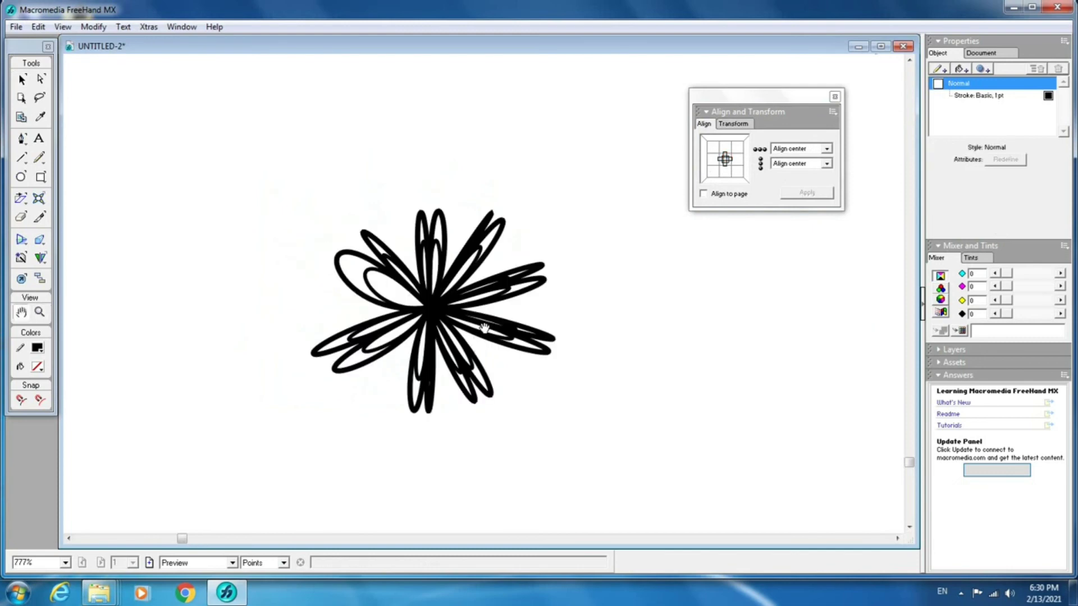
pyautogui.moveTo(317, 179); pyautogui.dragTo(606, 412)
pyautogui.click(435, 245)
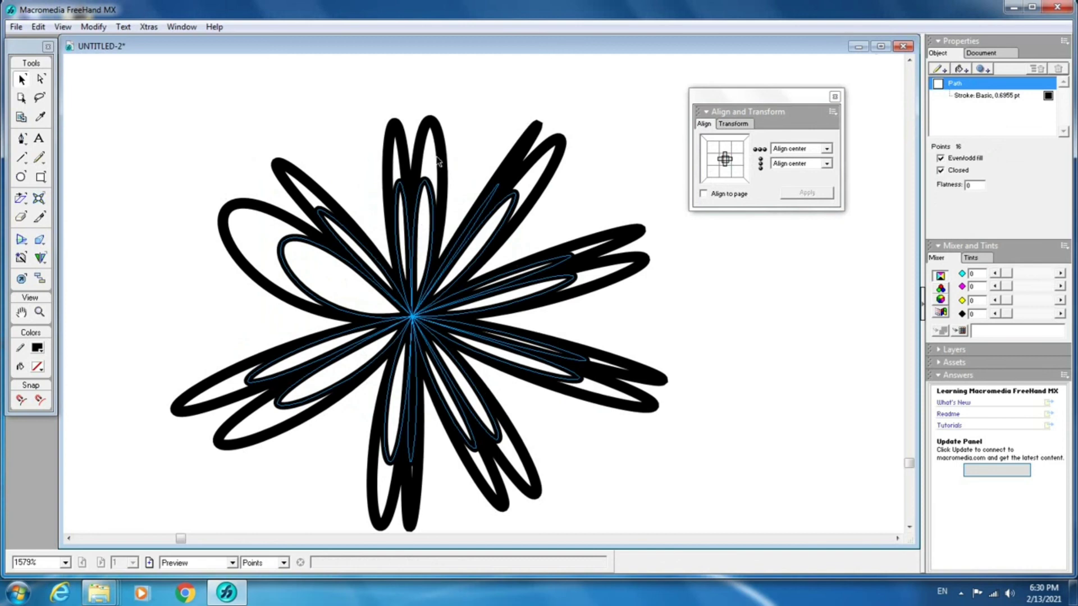
pyautogui.hotkey('ctrl', 'a')
pyautogui.click(969, 96)
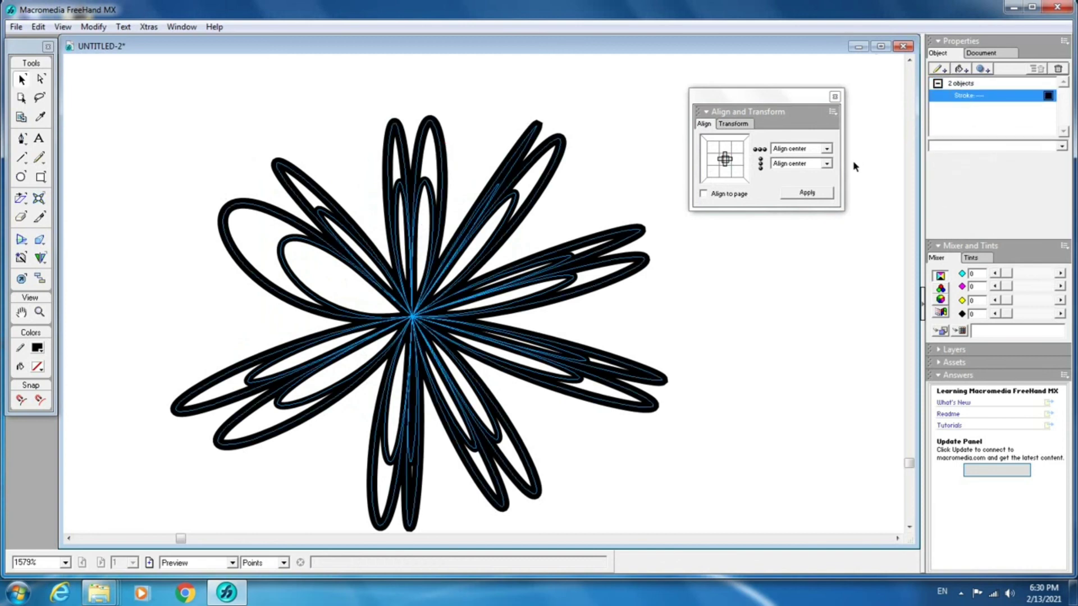
pyautogui.click(545, 189)
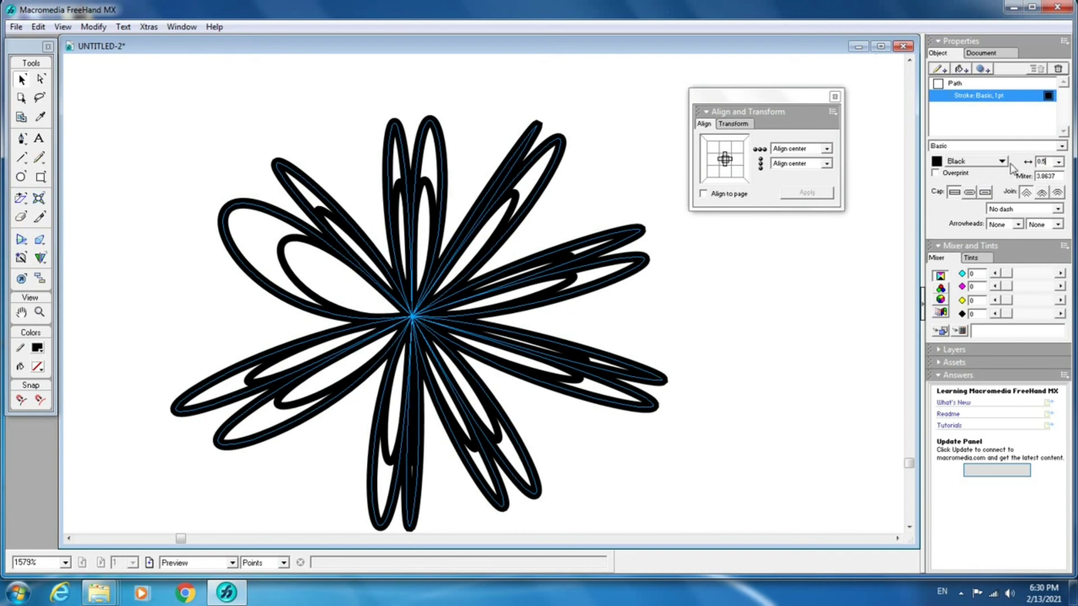
pyautogui.write('0.5')
pyautogui.press('Return')
pyautogui.click(578, 203)
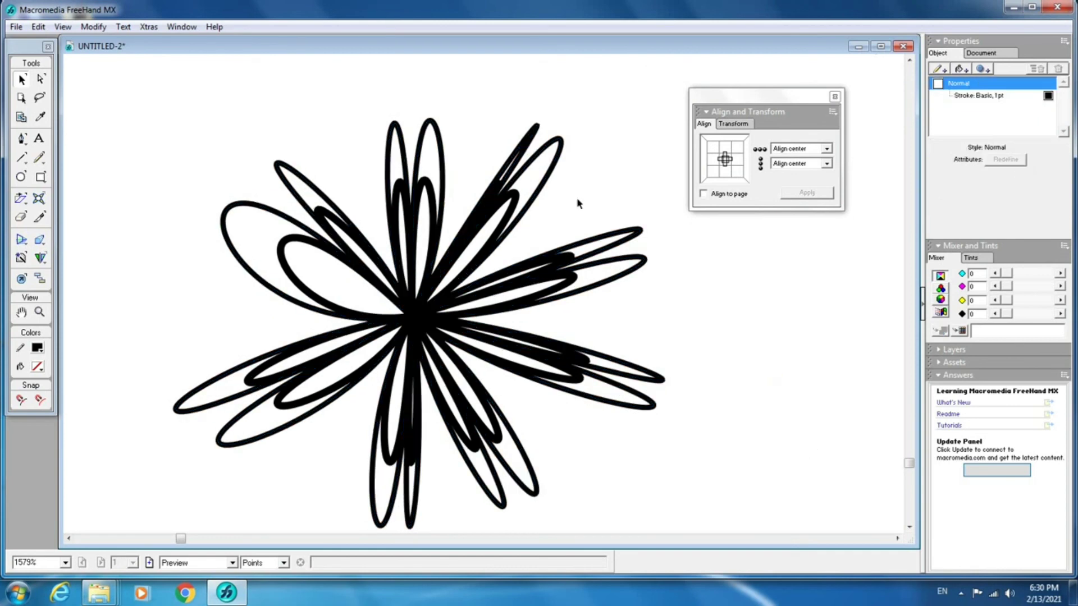
# Step: Give both flowers a Basic stroke with a width of 0.5 pt
pyautogui.click(511, 211)
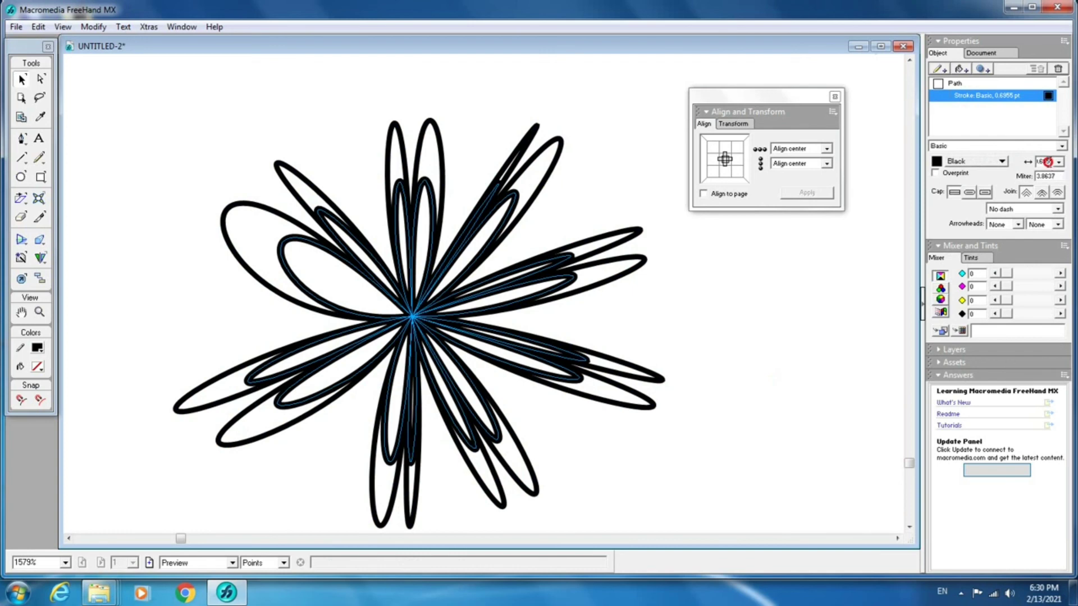
pyautogui.press('Return')
pyautogui.hotkey('ctrl', 'a')
pyautogui.click(1005, 99)
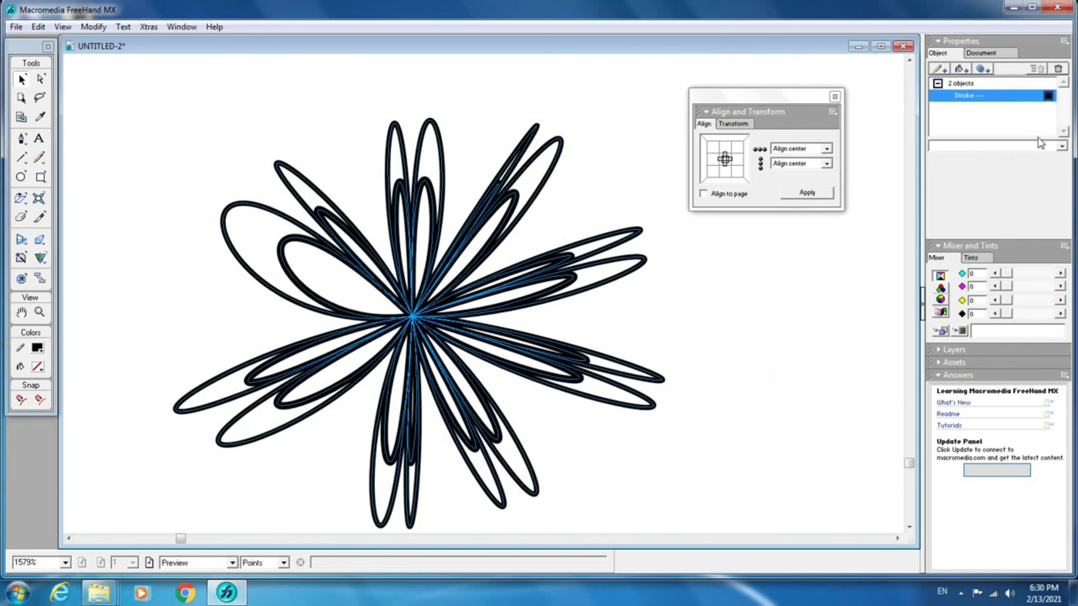
pyautogui.click(1041, 146)
pyautogui.click(1047, 160)
pyautogui.moveTo(1046, 160); pyautogui.dragTo(1027, 162)
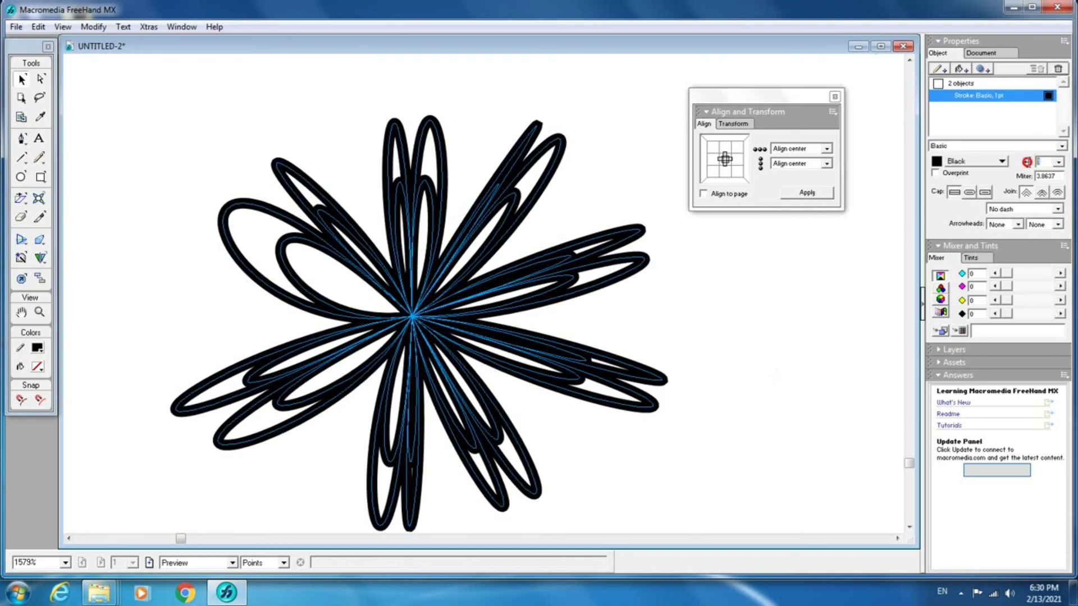
pyautogui.press('Return')
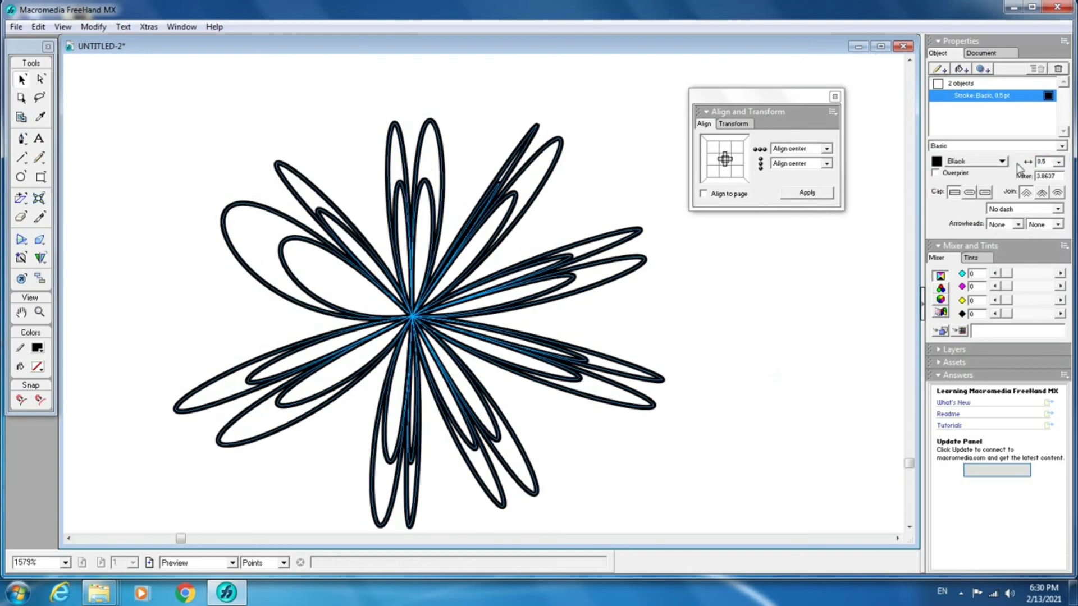
pyautogui.click(790, 382)
# Step: Separate the two flowers by moving the smaller one out to the left and the larger one to the right
pyautogui.press('z')
pyautogui.keyDown('alt'); pyautogui.click(561, 294); pyautogui.keyUp('alt')
pyautogui.keyDown('alt'); pyautogui.click(398, 222); pyautogui.keyUp('alt')
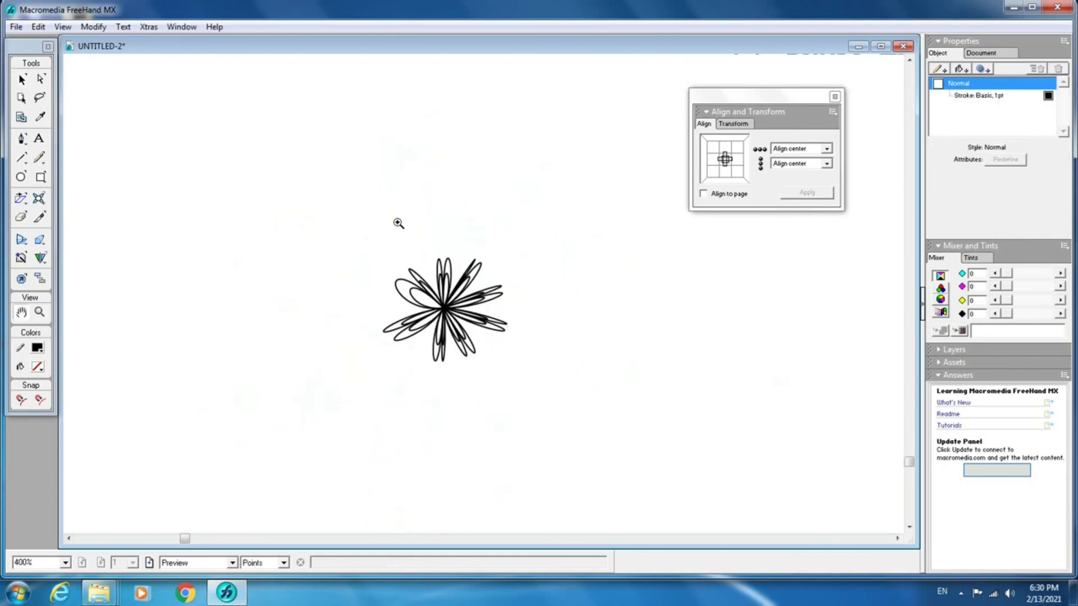
pyautogui.moveTo(359, 200); pyautogui.dragTo(512, 361)
pyautogui.press('v')
pyautogui.click(485, 272)
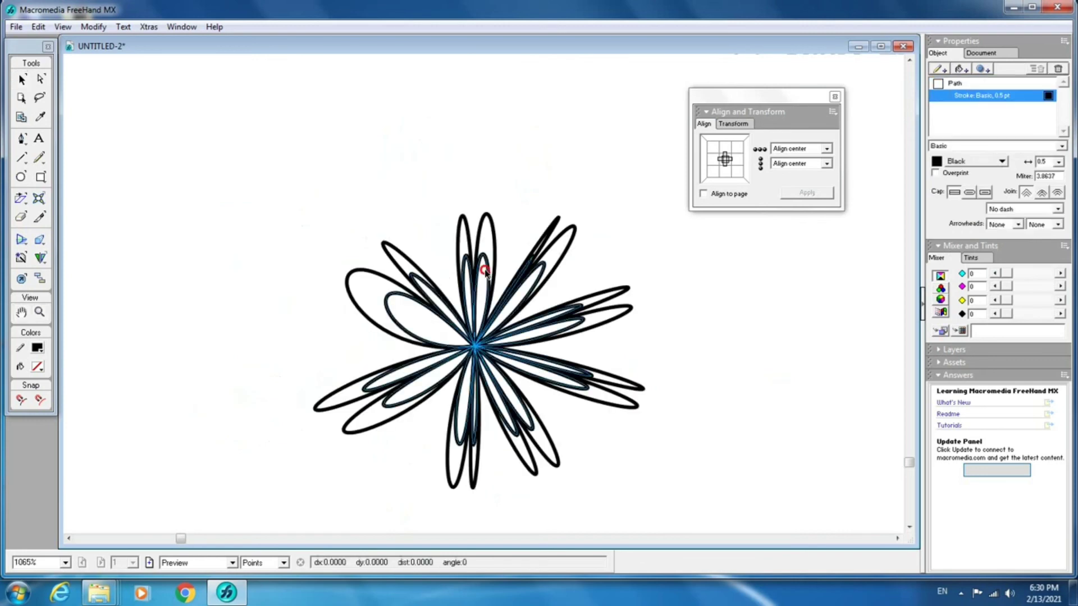
pyautogui.moveTo(485, 271); pyautogui.dragTo(254, 223)
pyautogui.click(463, 215)
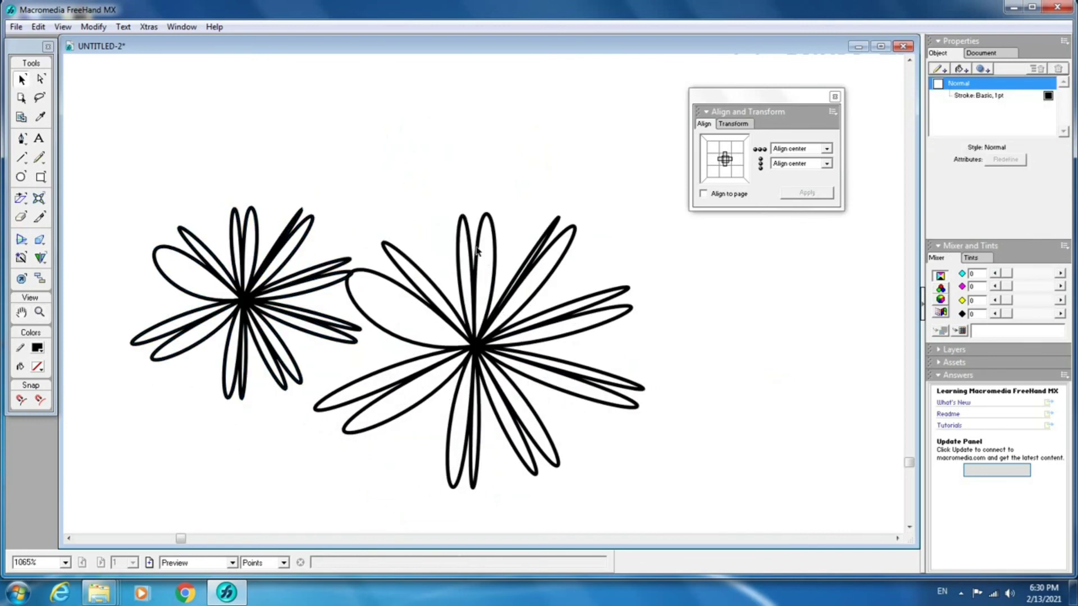
pyautogui.moveTo(476, 251); pyautogui.dragTo(622, 248)
pyautogui.click(435, 224)
# Step: Delete both flowers from the page
pyautogui.hotkey('ctrl', '8')
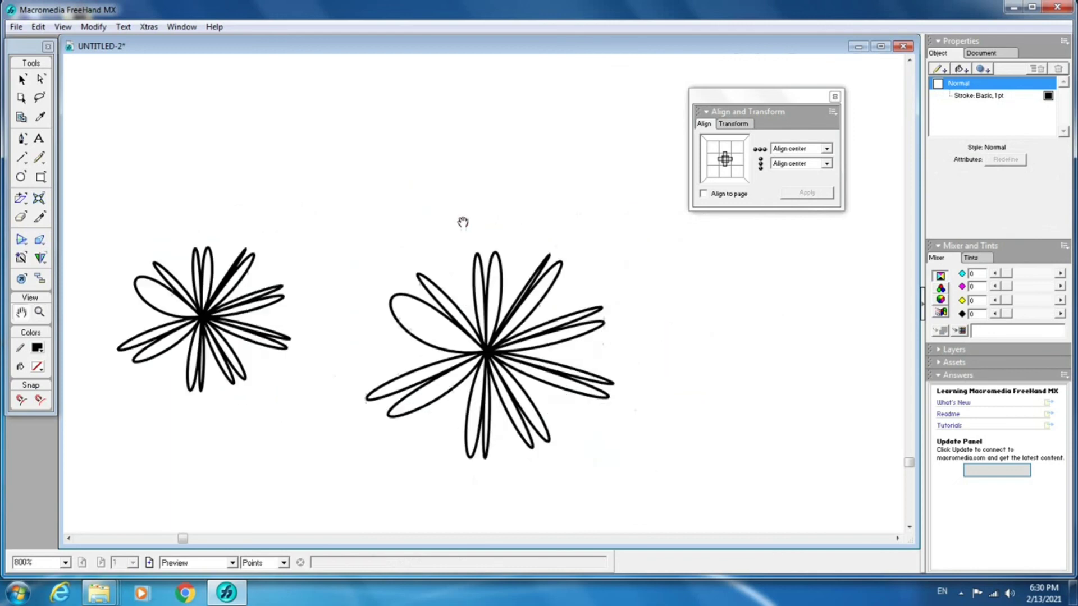
pyautogui.hotkey('ctrl', '4')
pyautogui.press('v')
pyautogui.moveTo(262, 274); pyautogui.dragTo(560, 437)
pyautogui.press('Delete')
pyautogui.click(465, 299)
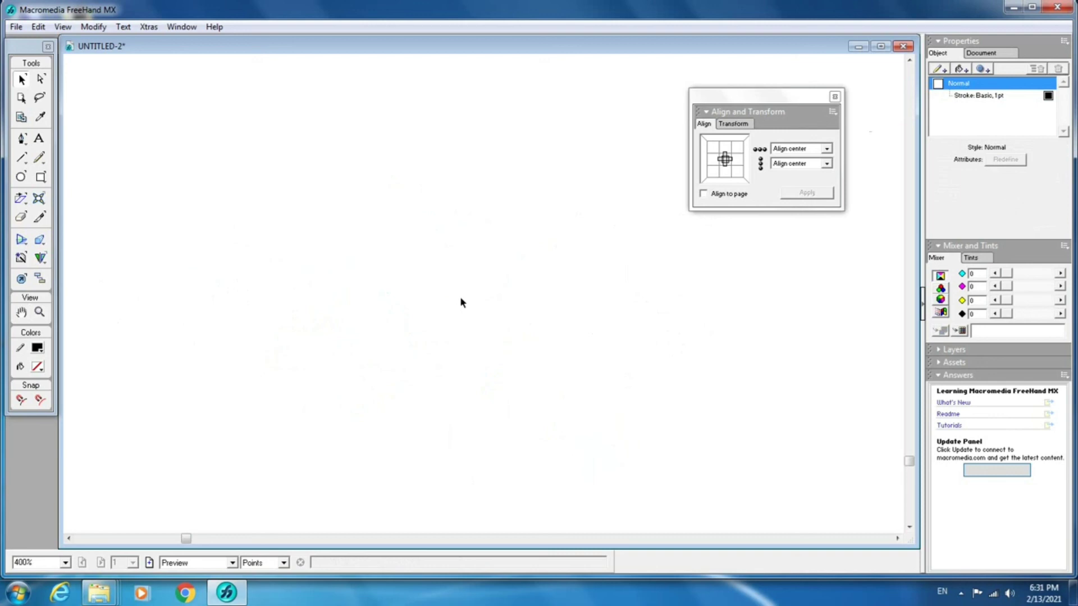
# Step: Activate the Bend tool
pyautogui.click(38, 198)
pyautogui.click(112, 241)
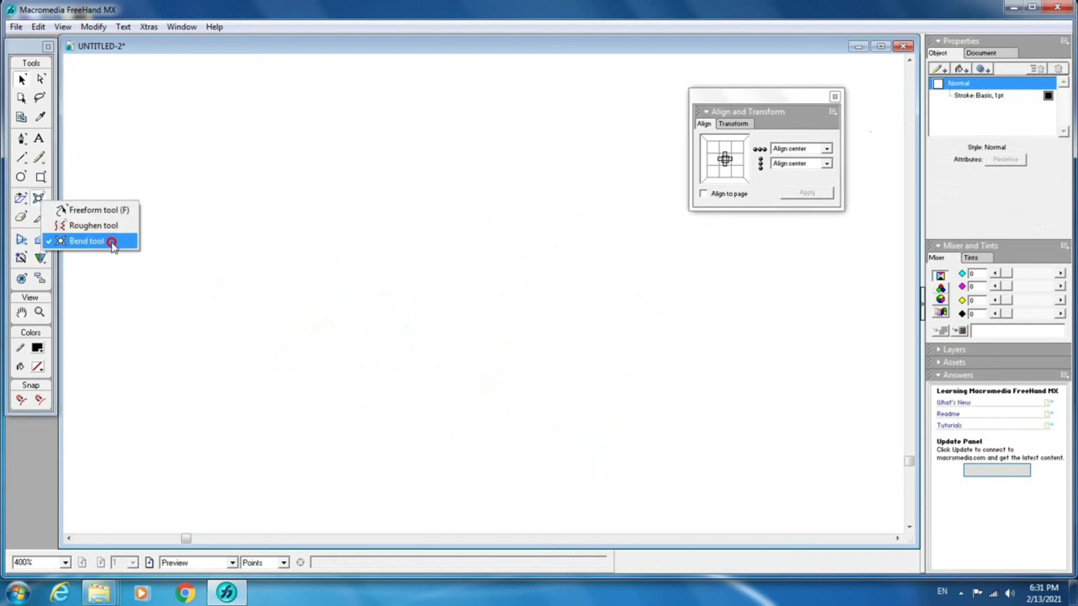